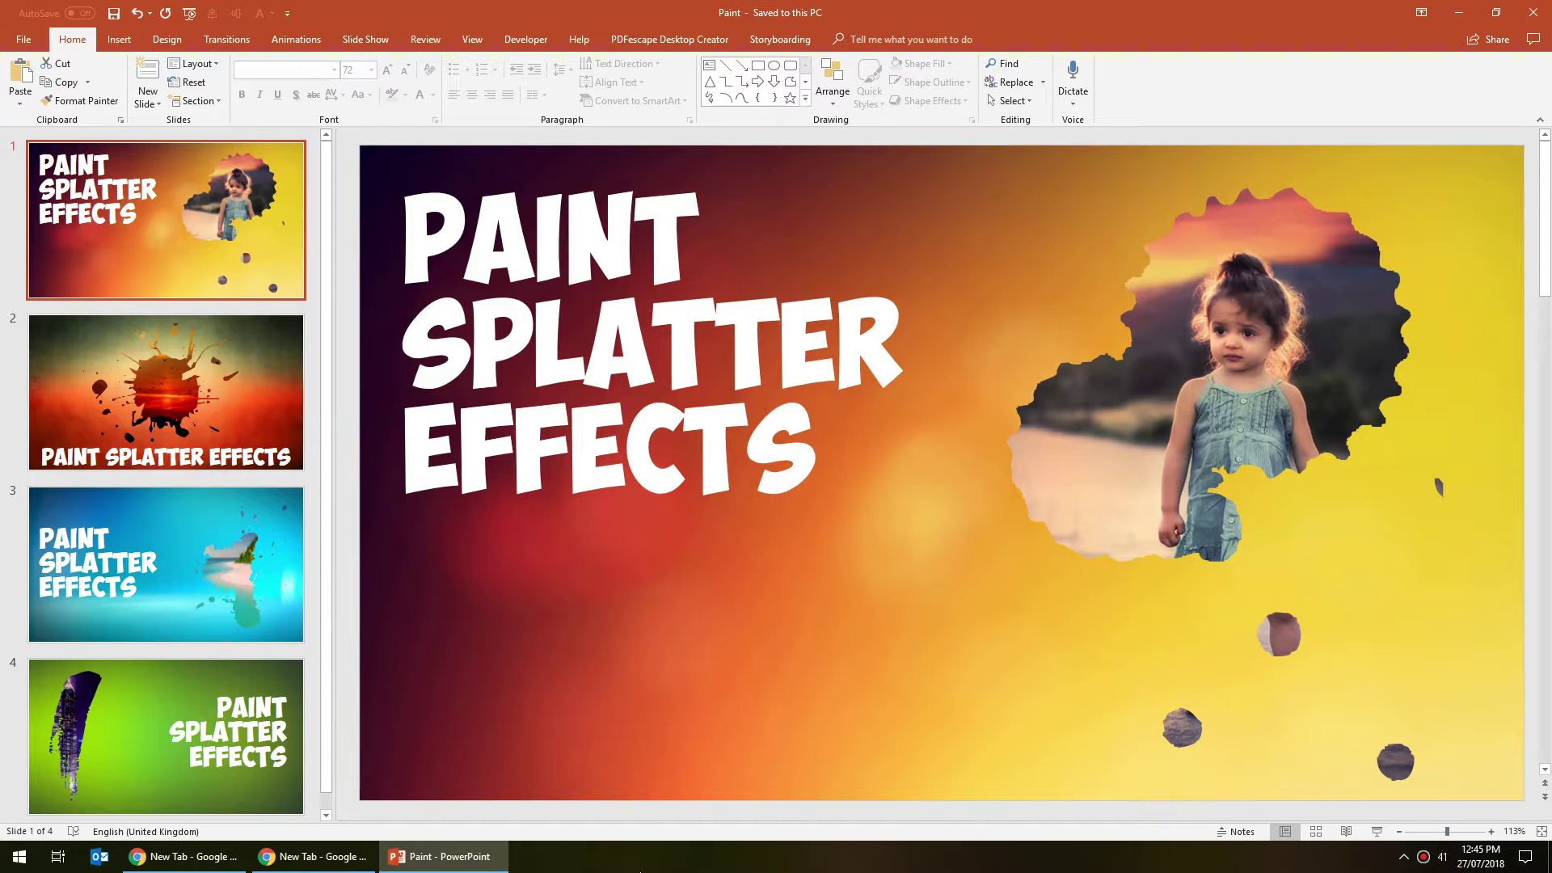
# Look through the second, third and fourth example slides.
pyautogui.click(257, 414)
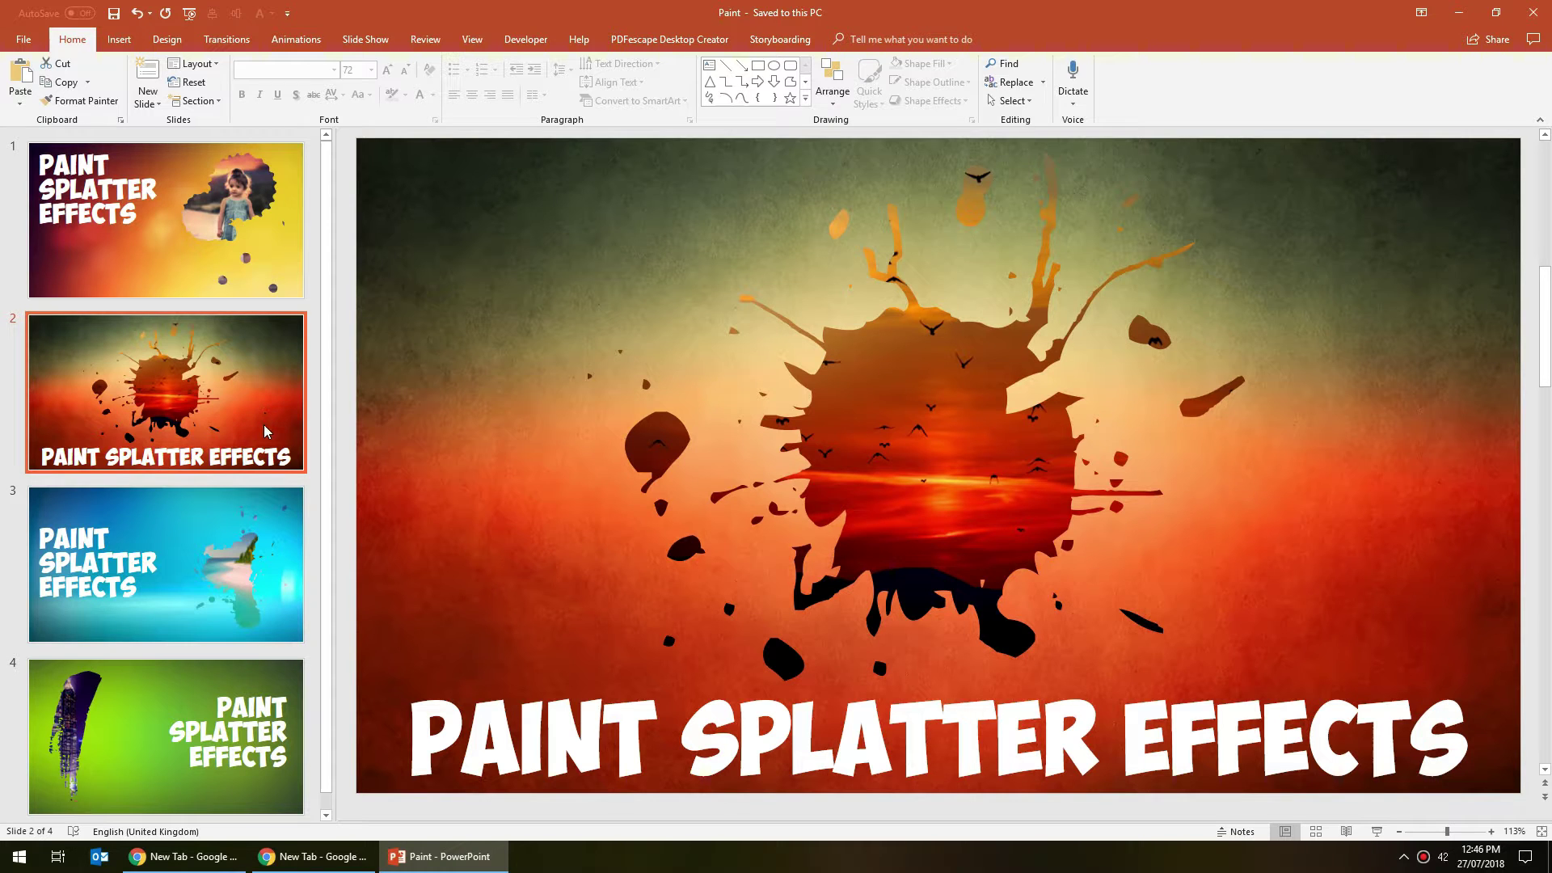
pyautogui.click(248, 523)
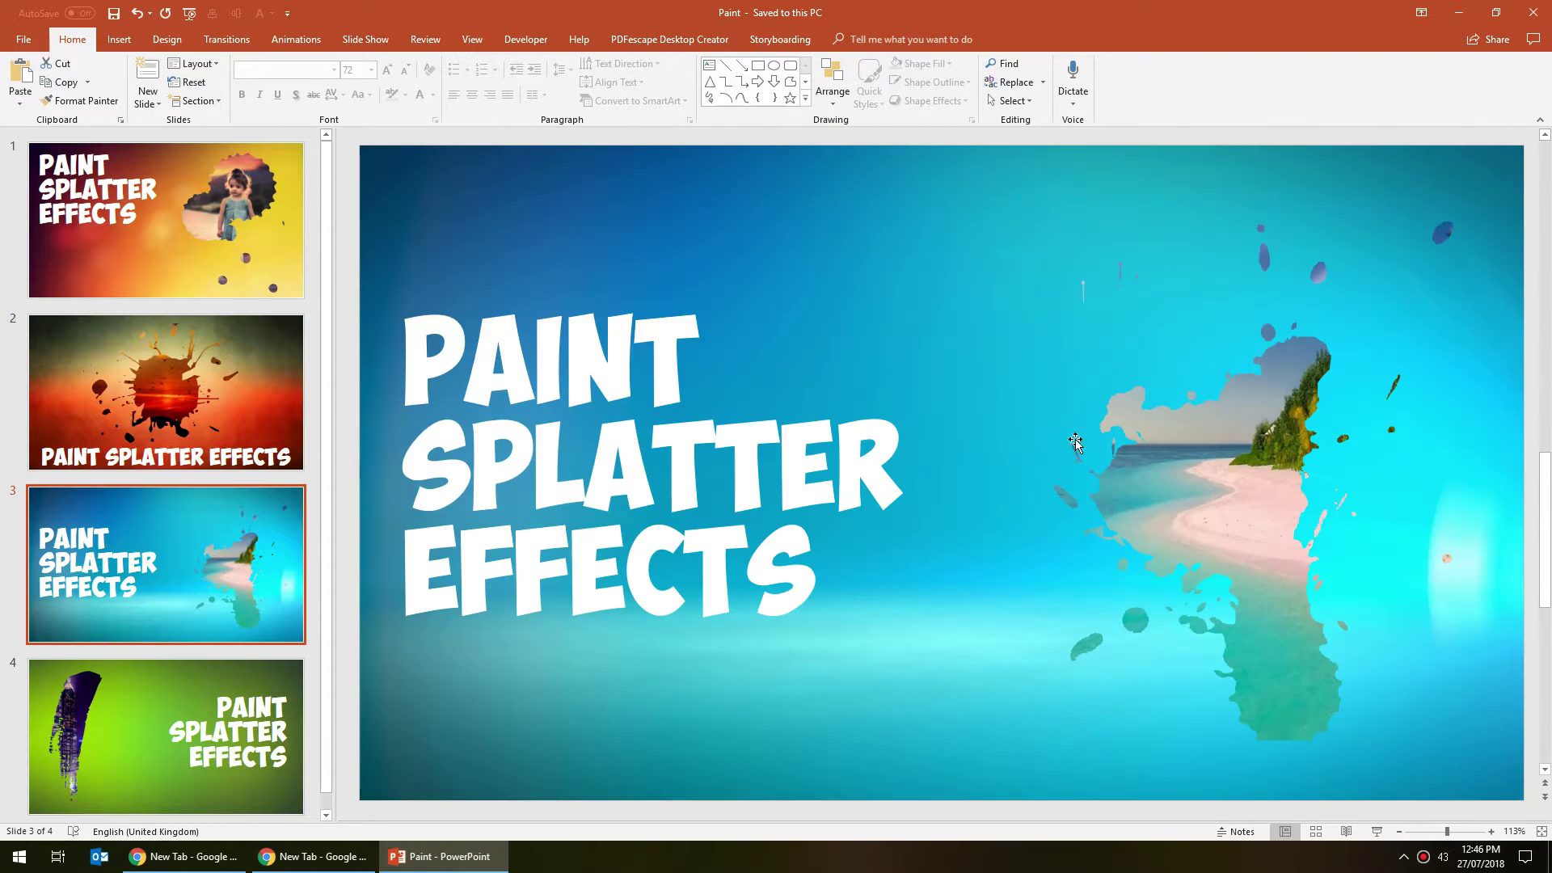
pyautogui.click(184, 690)
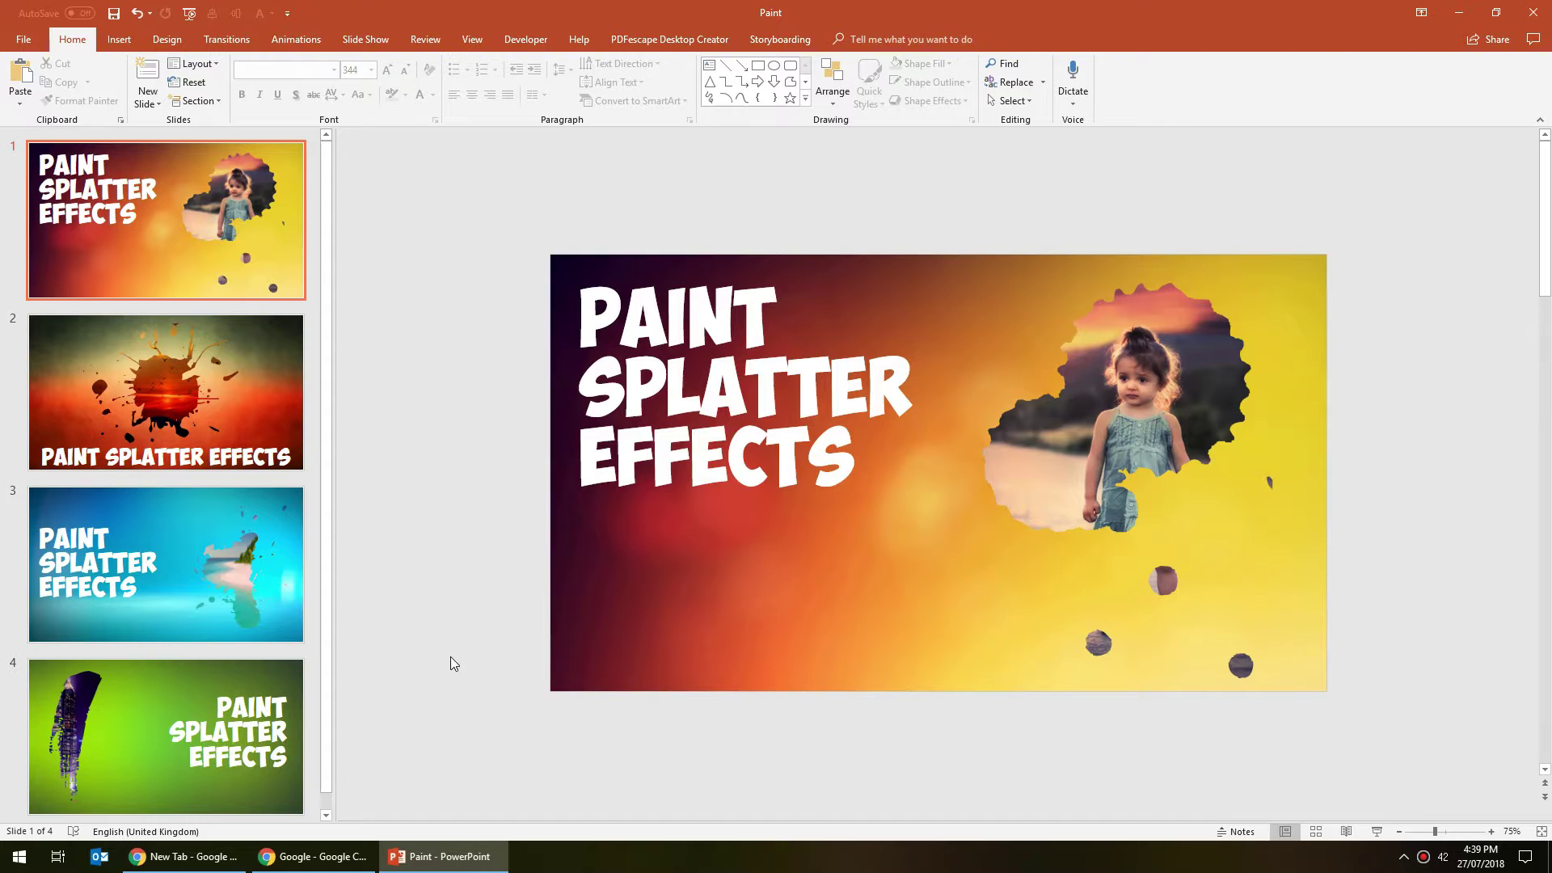
# Browse the 1001fonts and fontspace splatter font lists, including the Chinese Takeaway page.
pyautogui.click(308, 856)
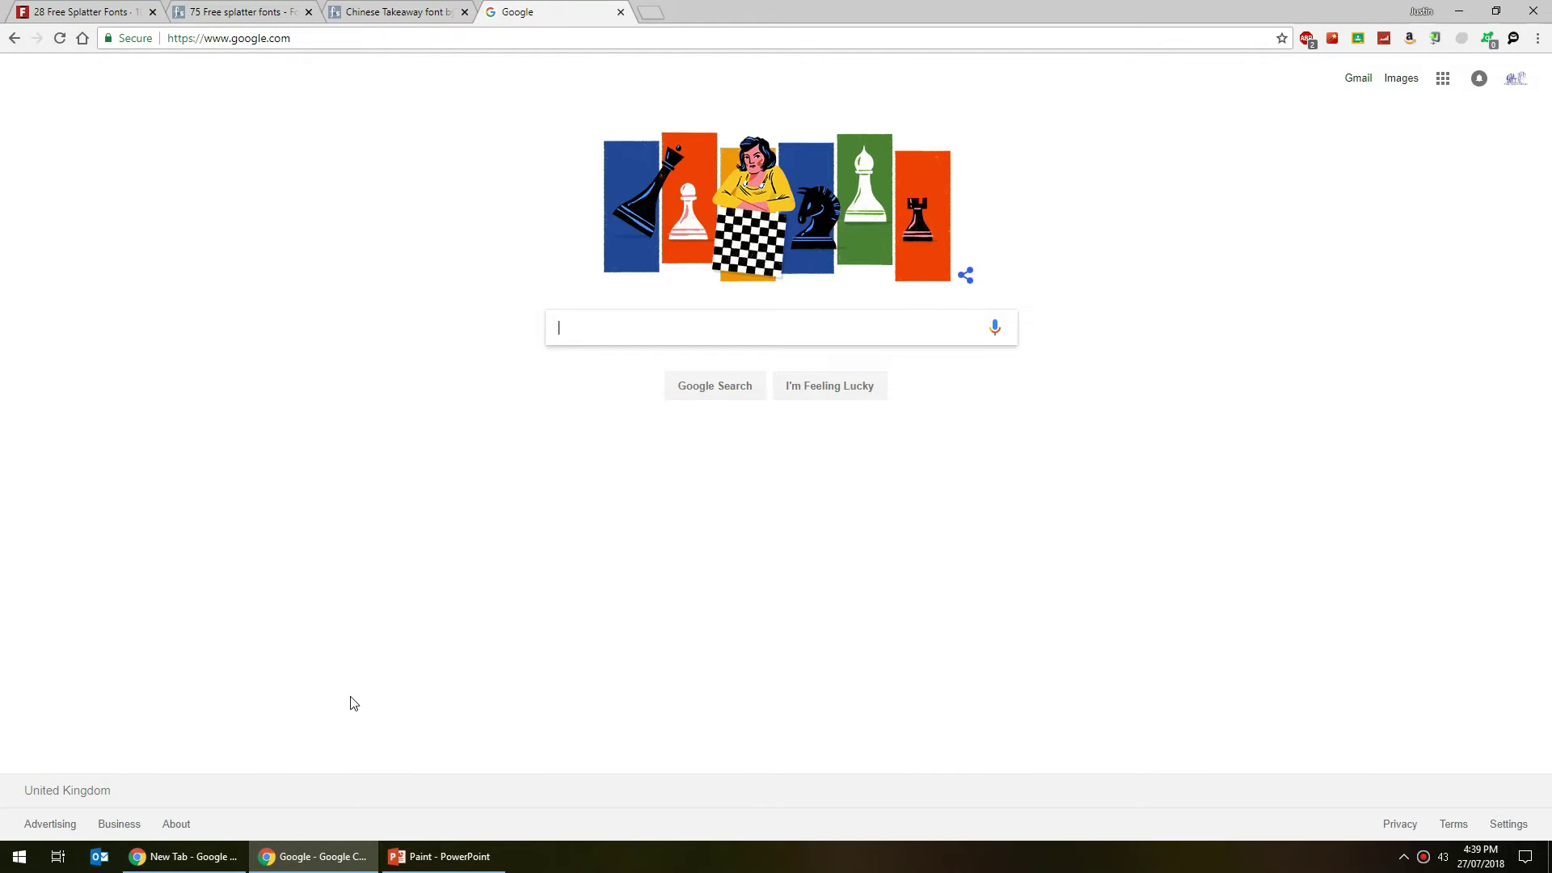
pyautogui.click(61, 14)
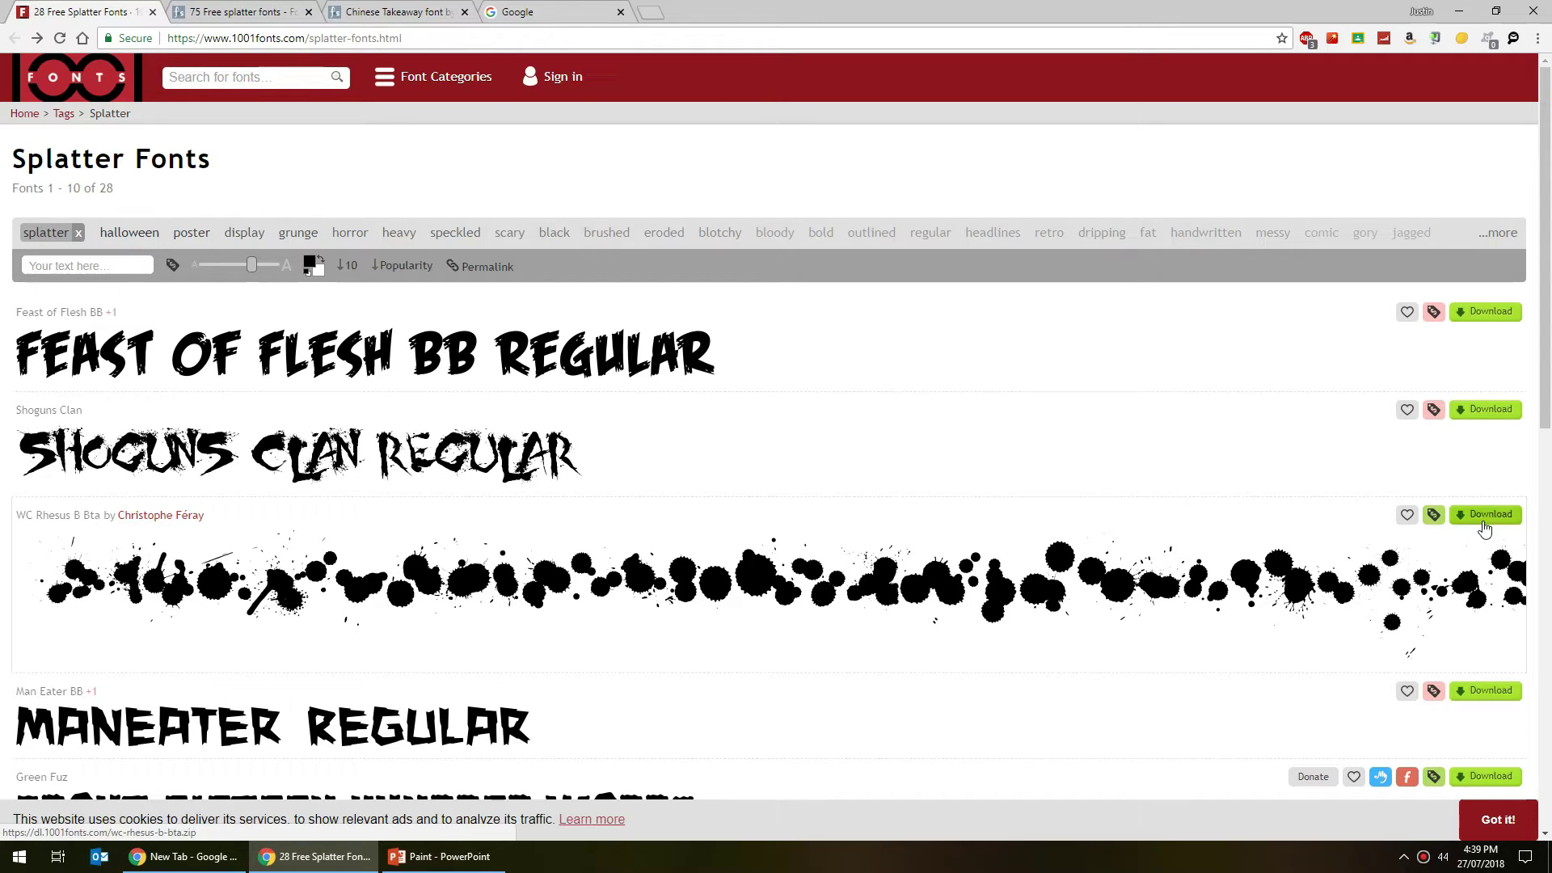
pyautogui.moveTo(1432, 523)
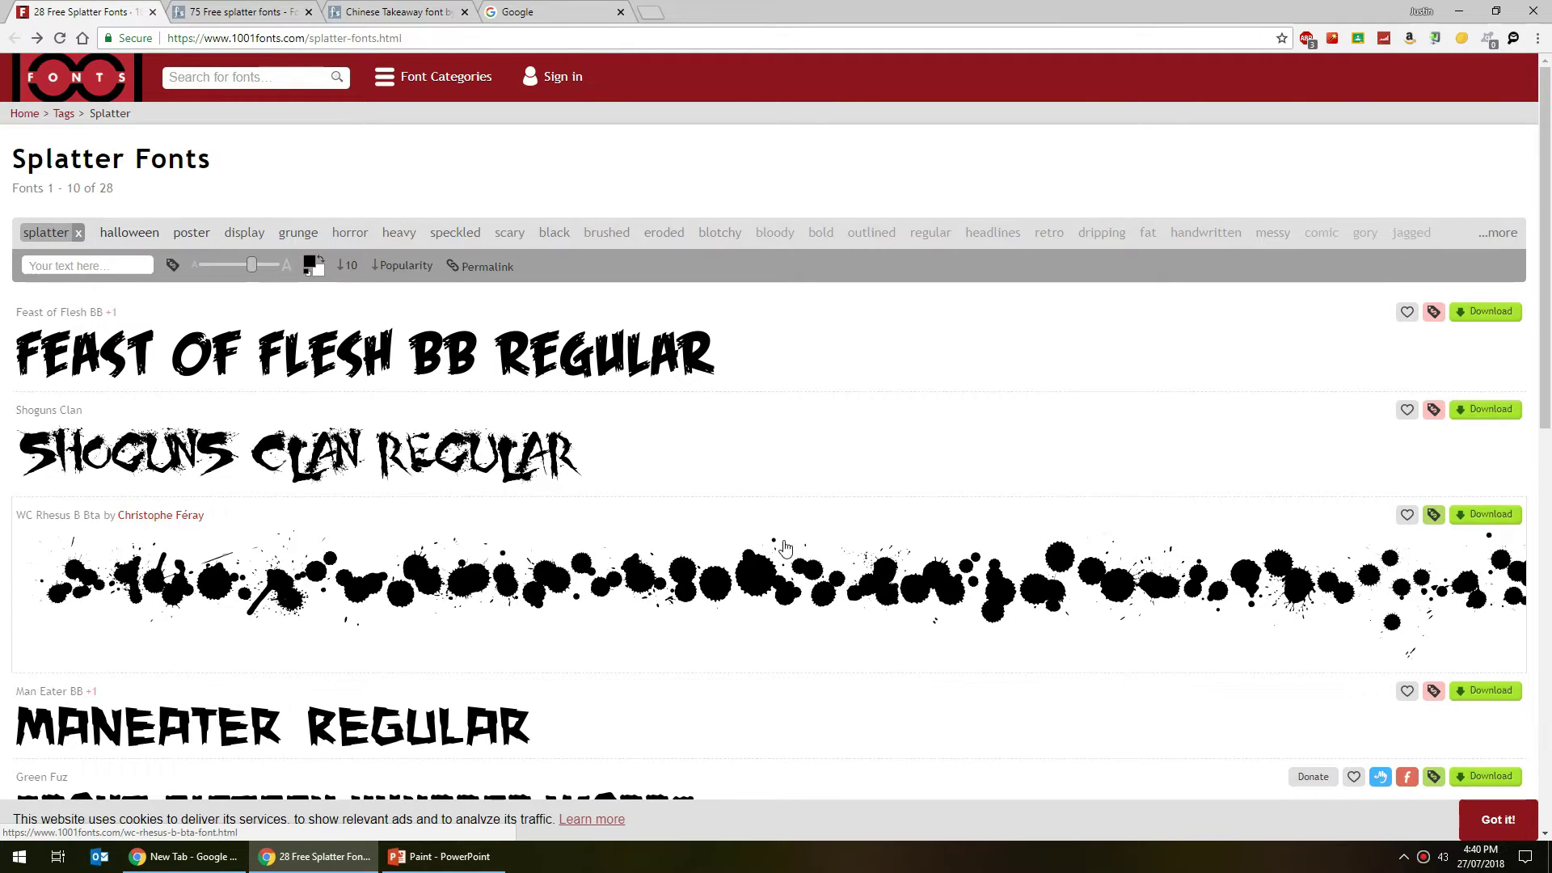
pyautogui.click(239, 11)
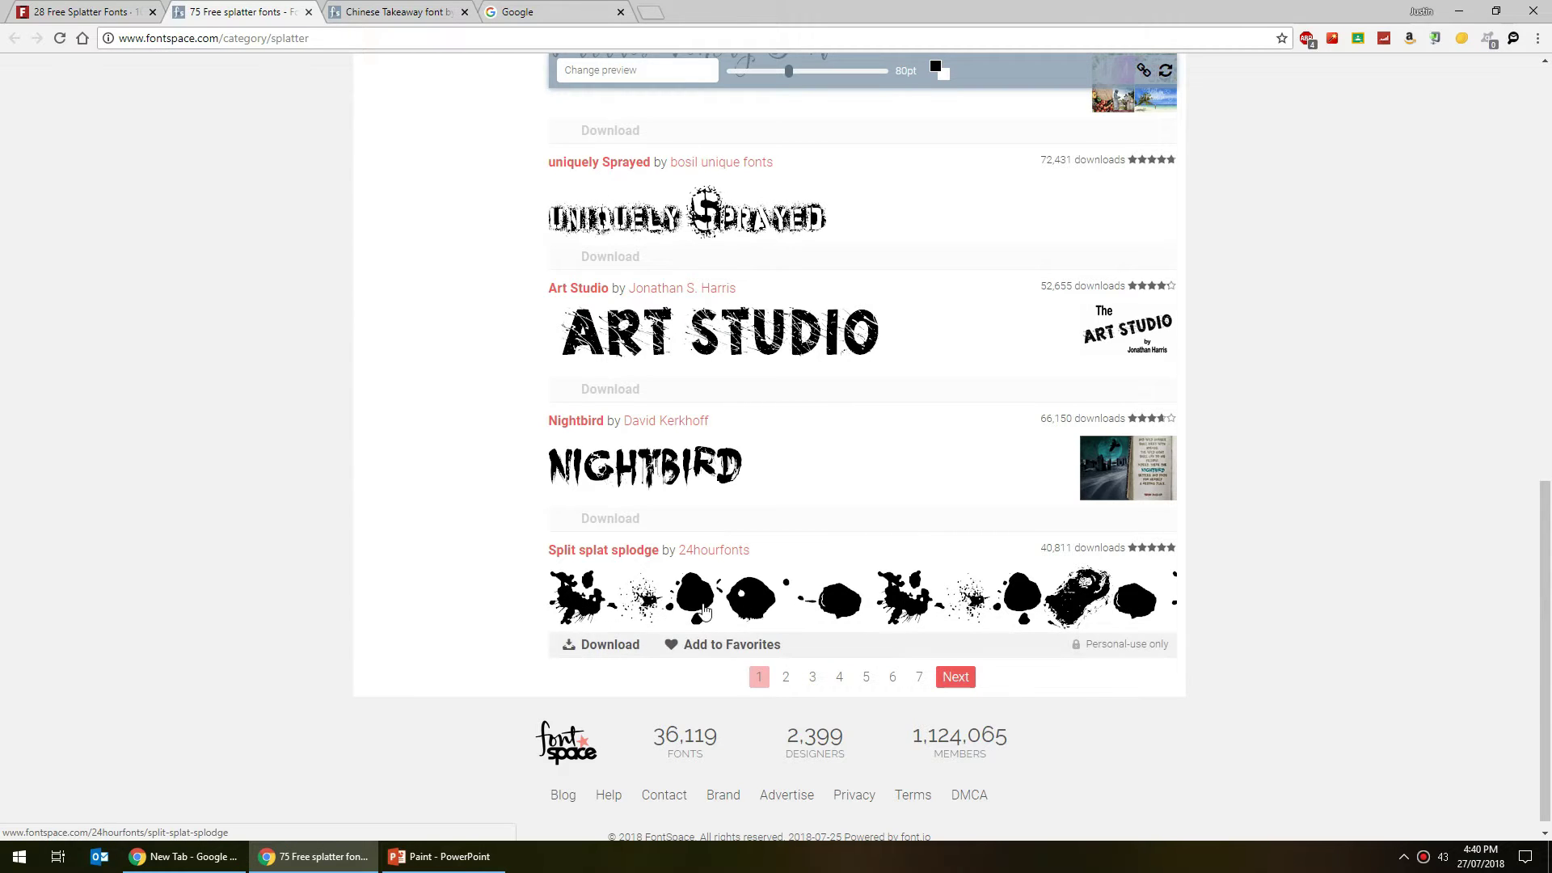
pyautogui.click(396, 11)
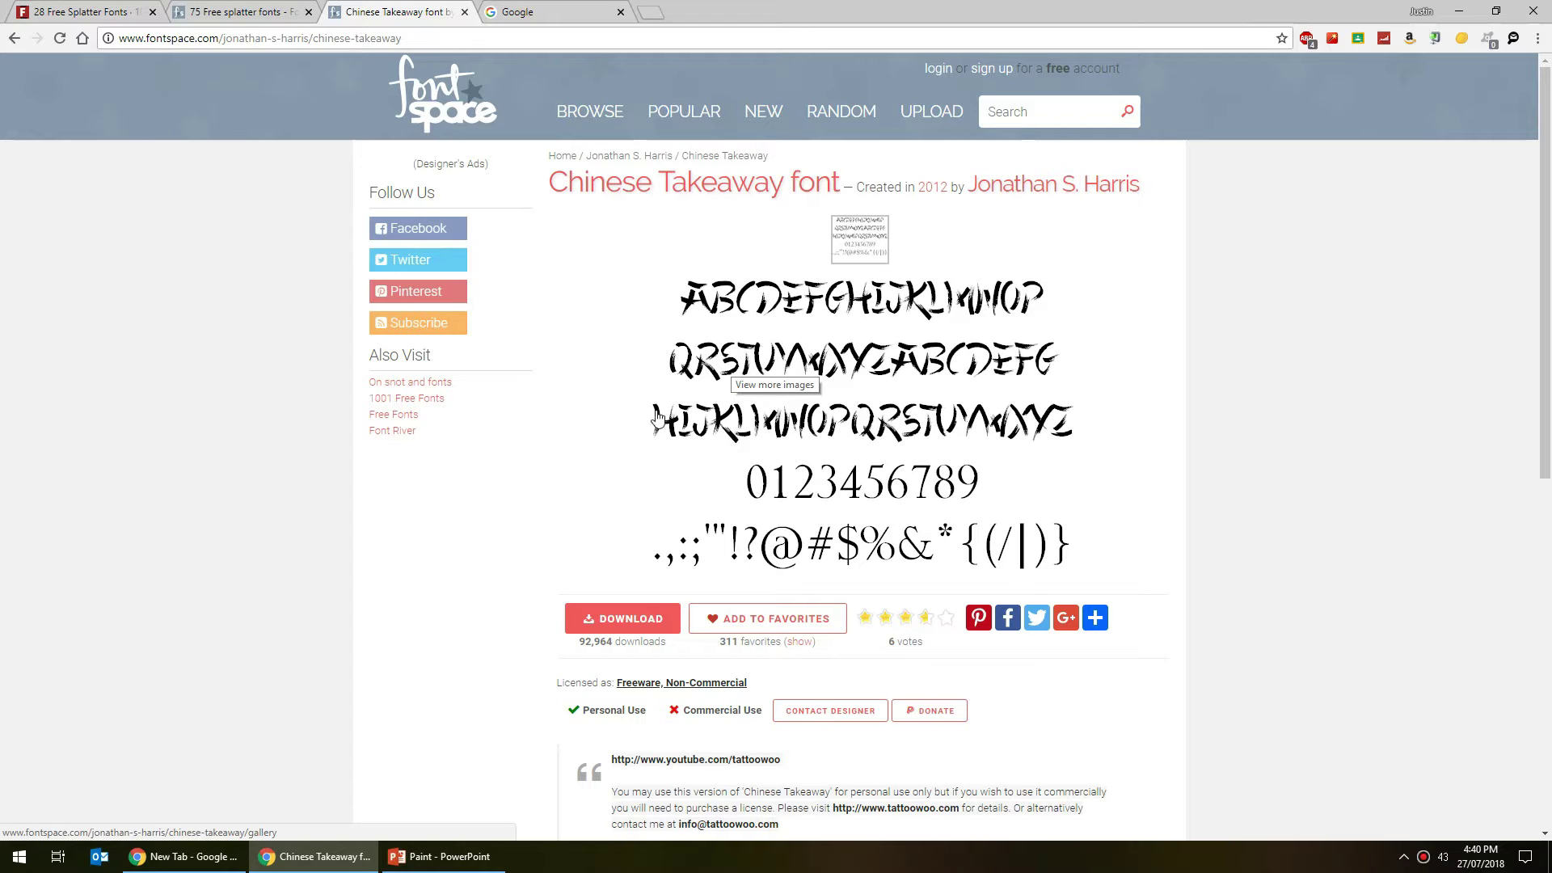
pyautogui.click(203, 10)
pyautogui.click(57, 10)
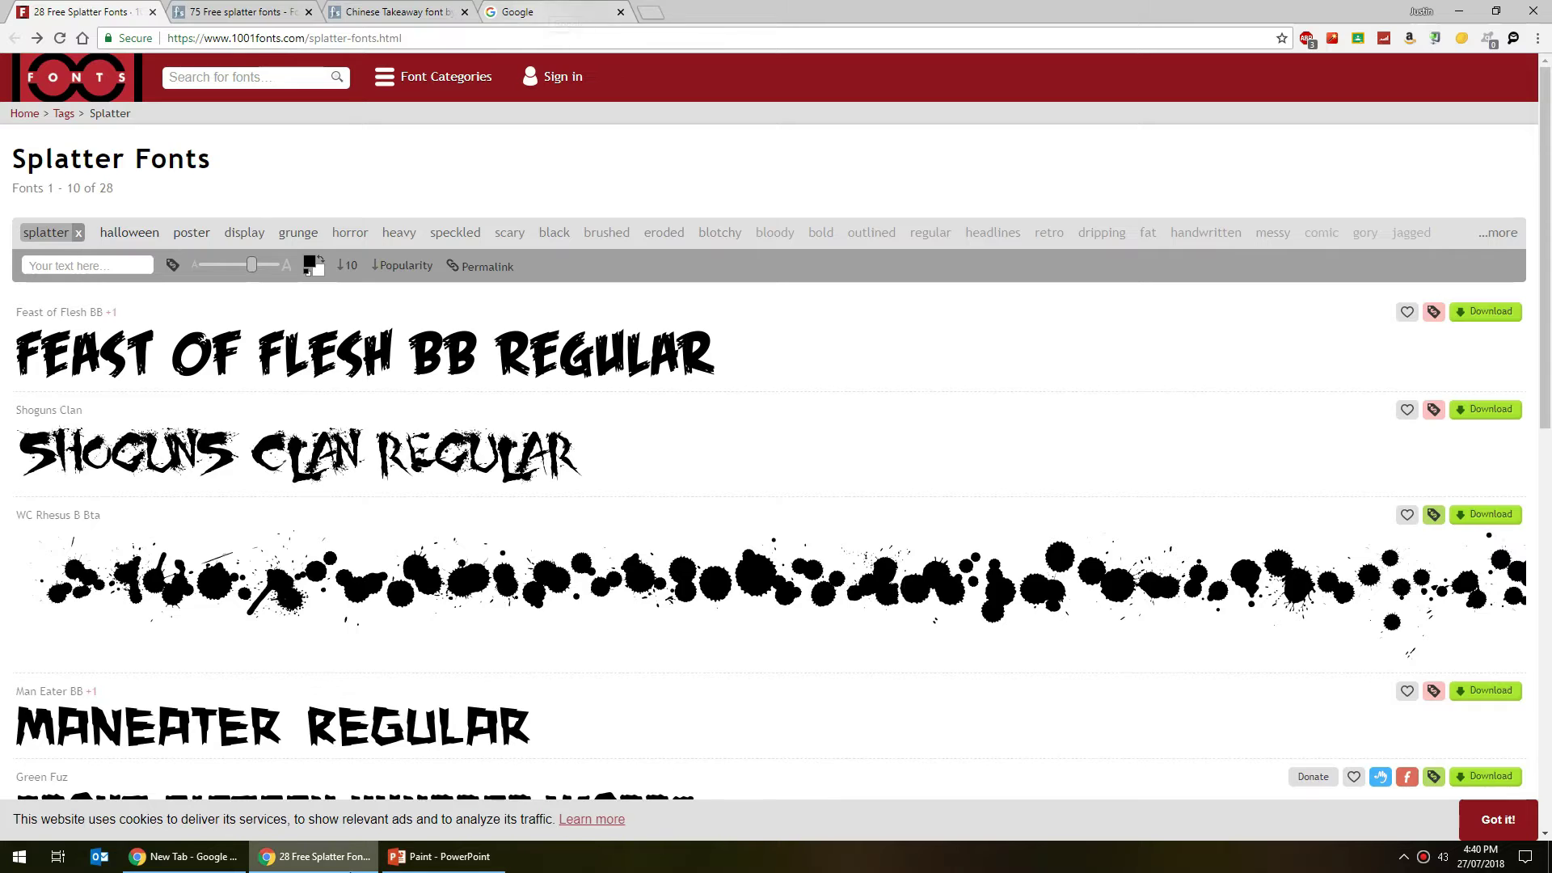
pyautogui.click(443, 856)
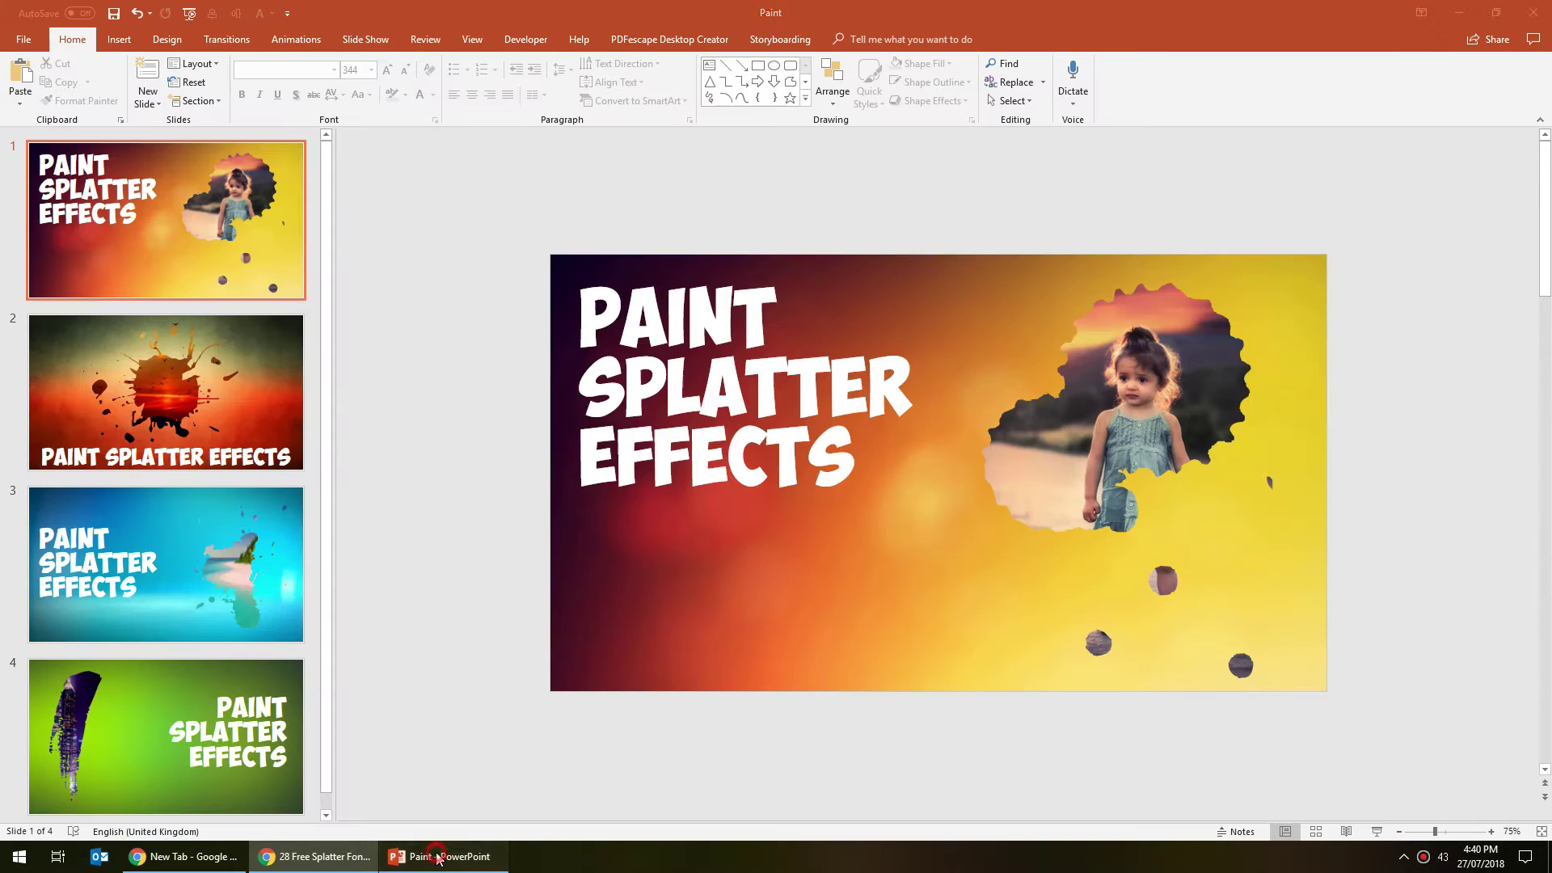
# Insert a new blank slide and move it to the end of the deck.
pyautogui.click(149, 104)
pyautogui.click(171, 328)
pyautogui.moveTo(235, 375); pyautogui.dragTo(228, 732)
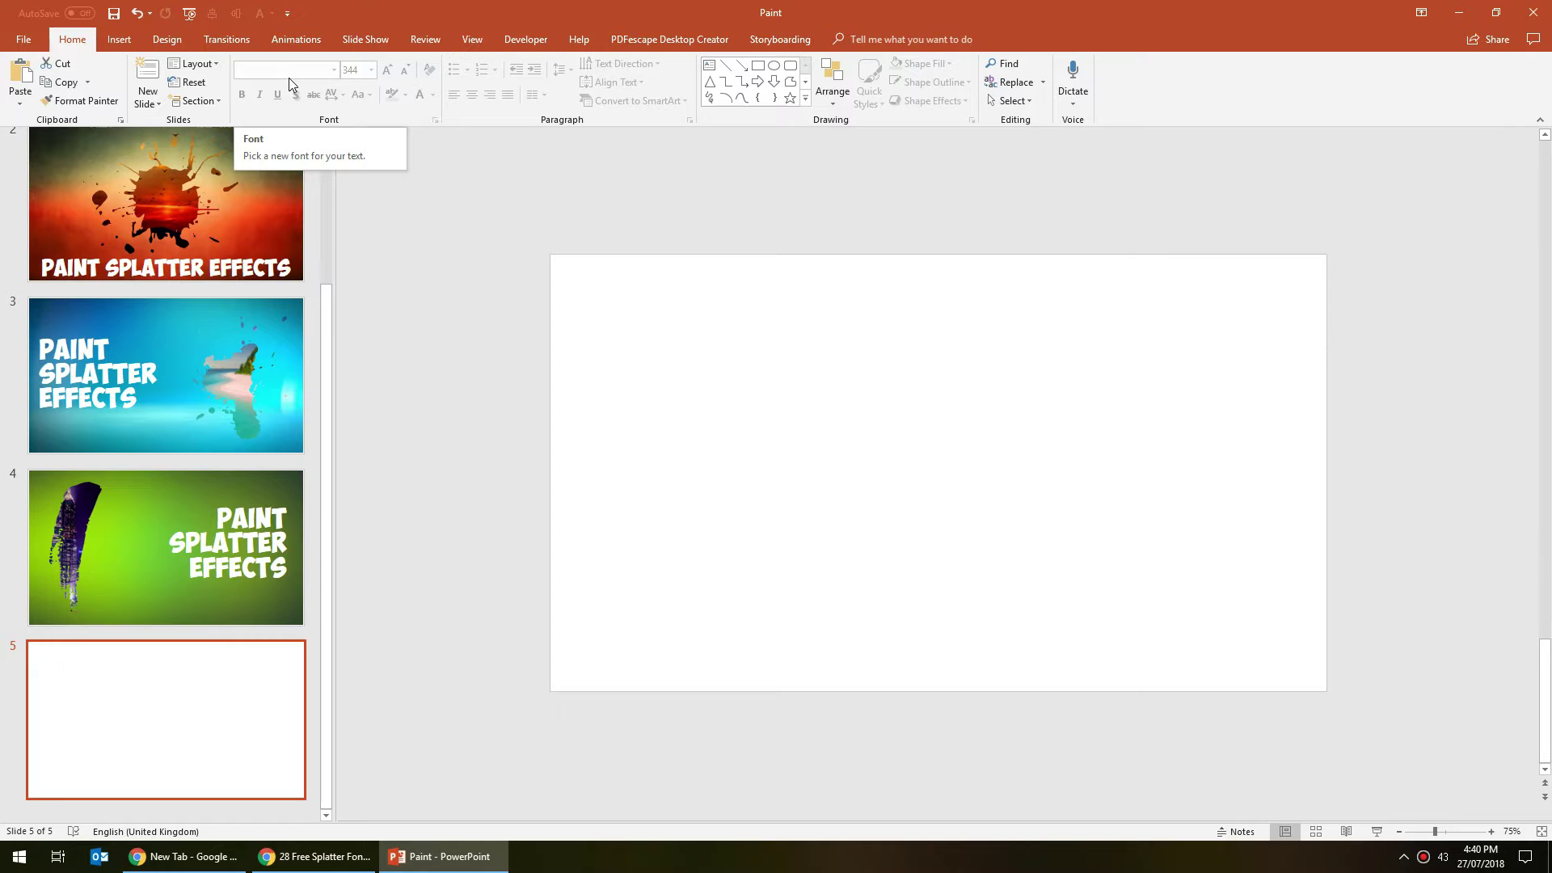
# Add a text box with the letter h at 287 pt, raised and widened.
pyautogui.click(708, 66)
pyautogui.click(796, 387)
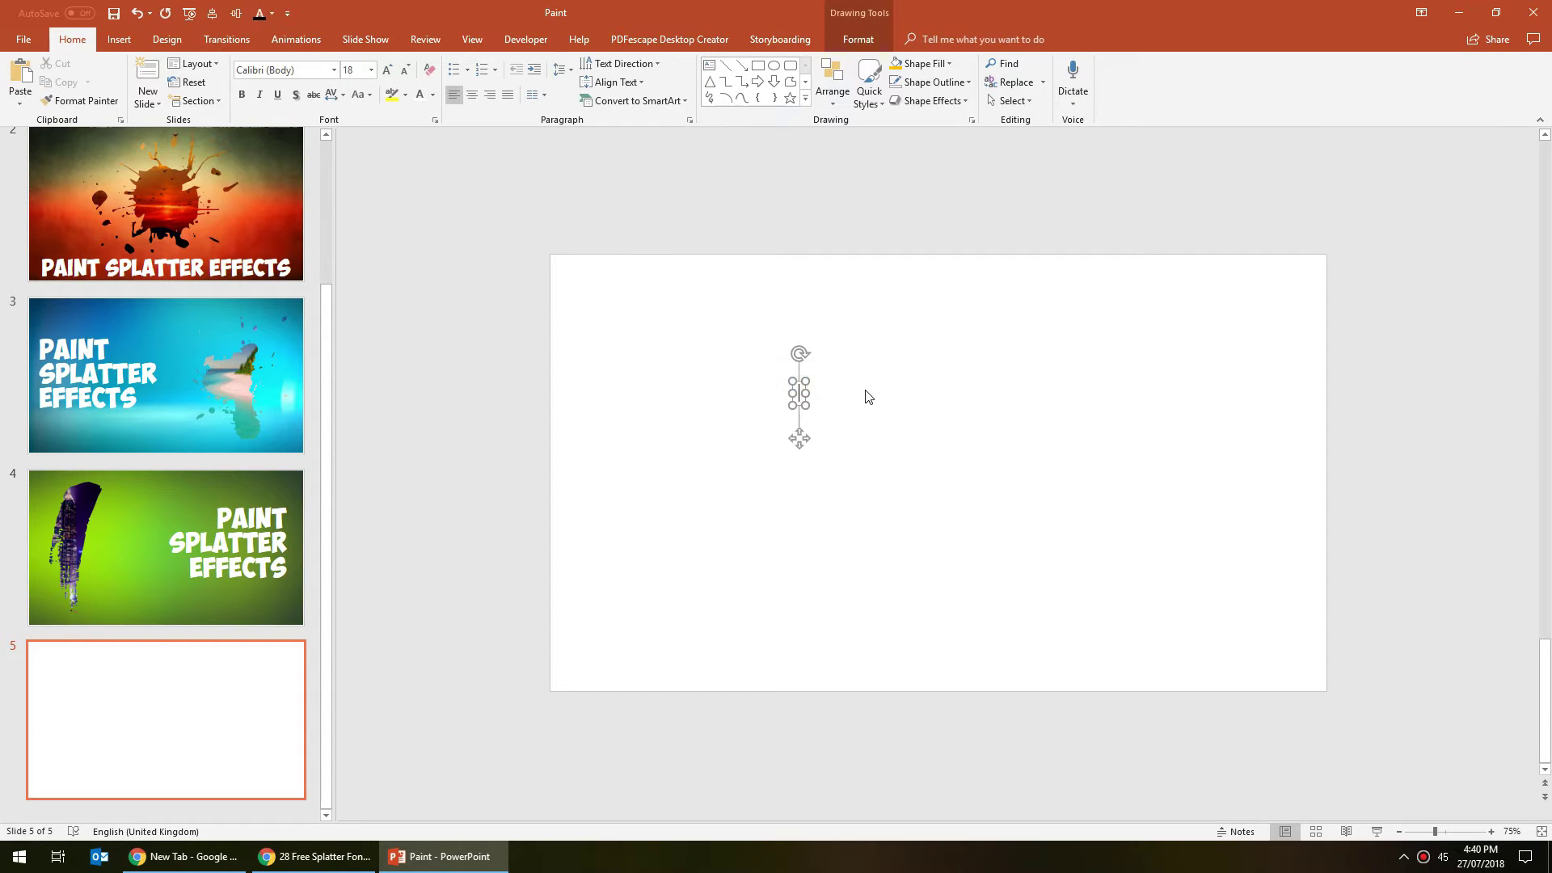
pyautogui.write('h')
pyautogui.moveTo(810, 403); pyautogui.dragTo(832, 408)
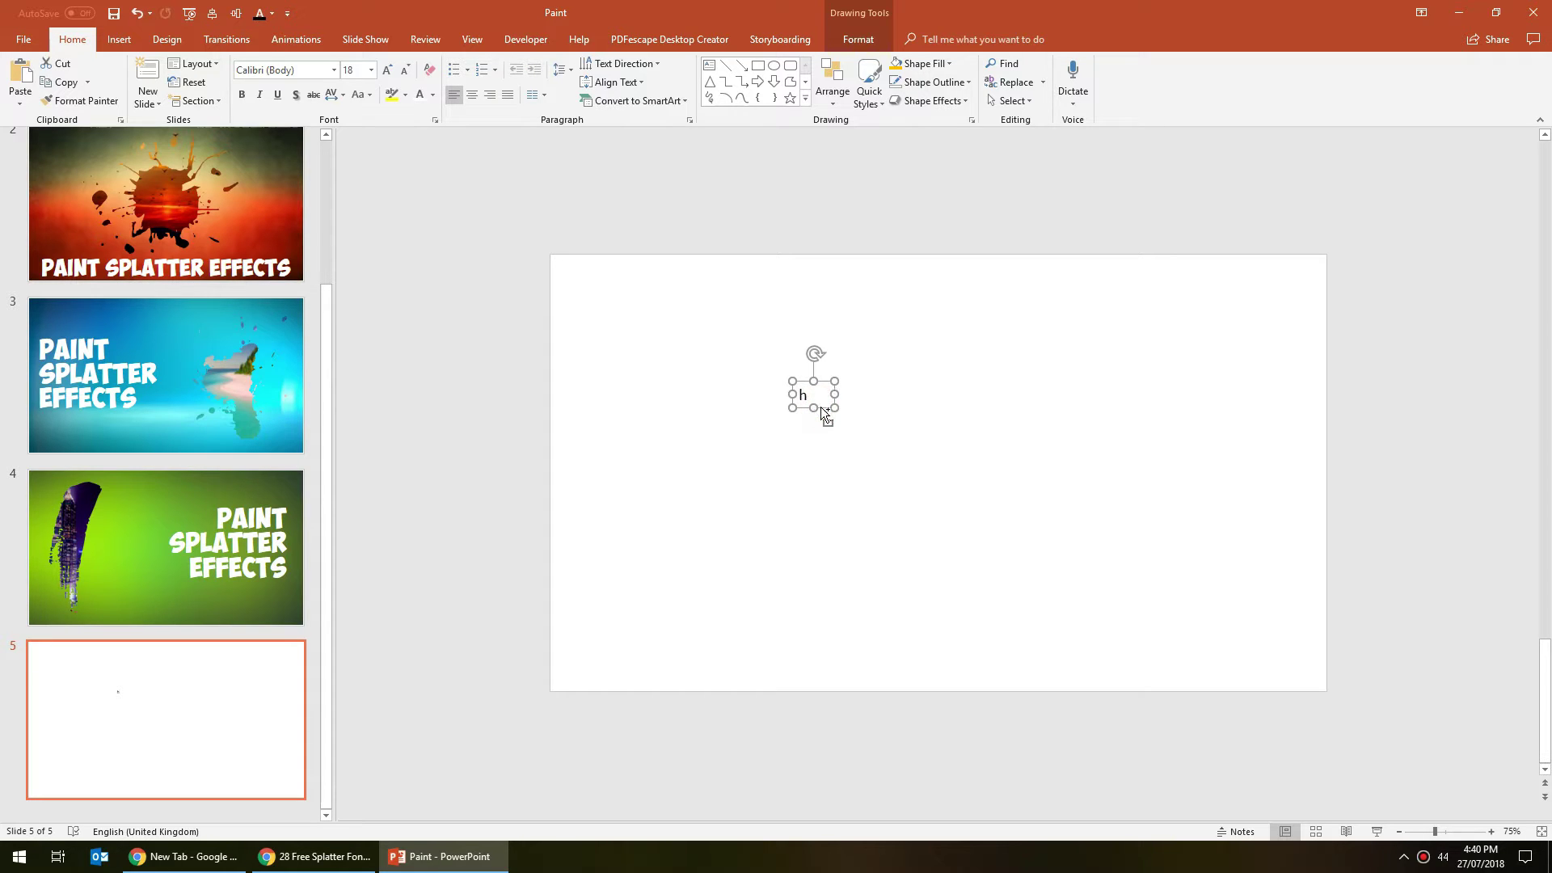
pyautogui.hotkey('ctrl', 'shift', '.')
pyautogui.hotkey('ctrl', 'shift', '.')
pyautogui.hotkey('ctrl', 'shift', '.')
pyautogui.hotkey('ctrl', 'shift', '.')
pyautogui.hotkey('ctrl', 'shift', '.')
pyautogui.hotkey('ctrl', 'shift', '.')
pyautogui.hotkey('ctrl', 'shift', '.')
pyautogui.hotkey('ctrl', 'shift', '.')
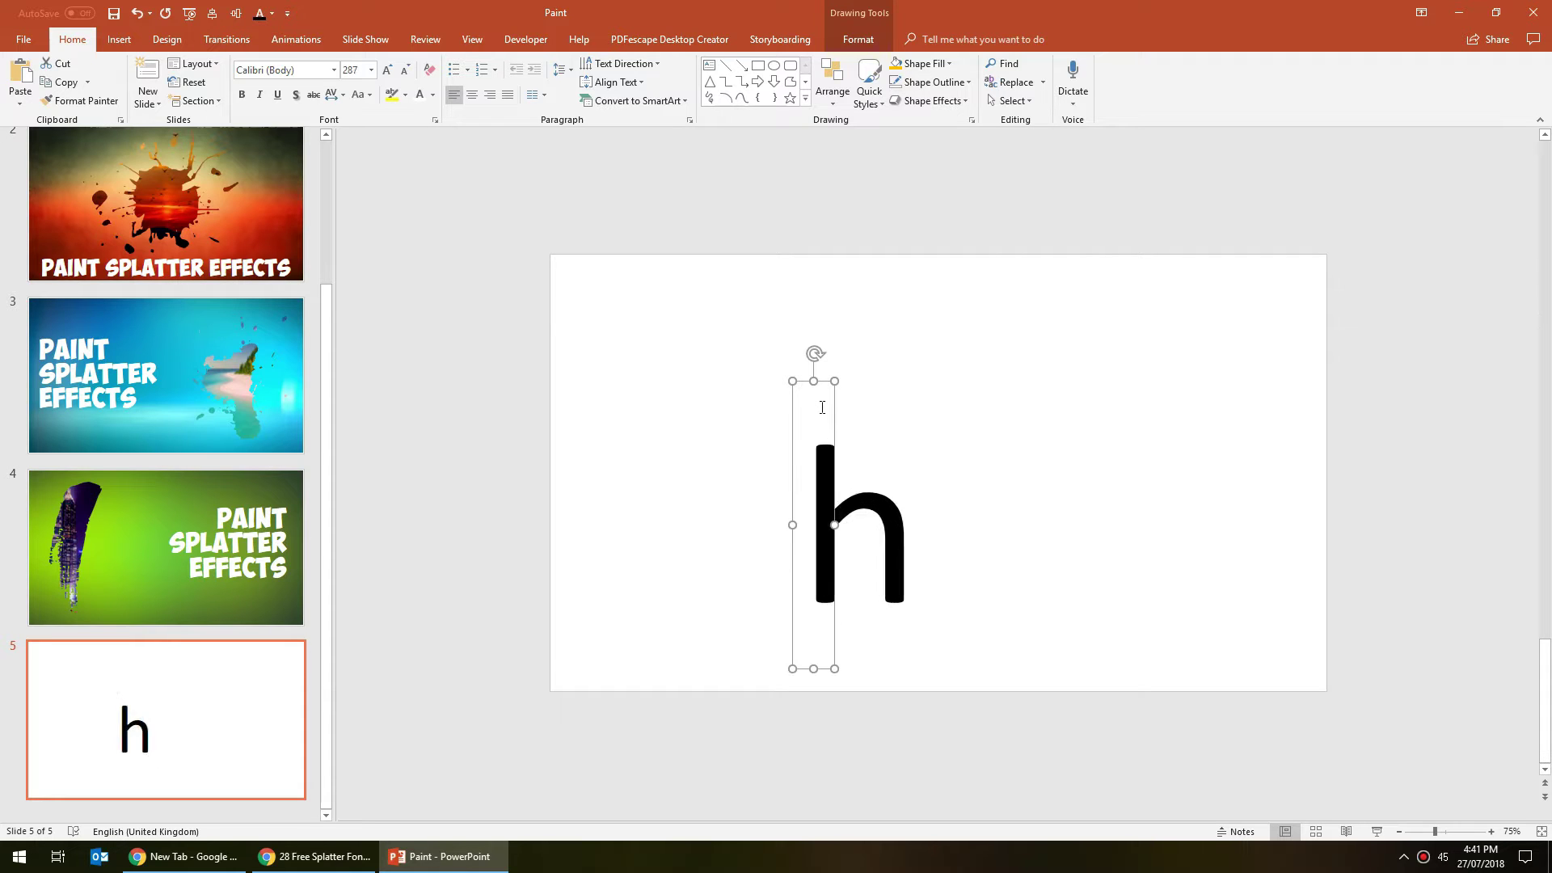
pyautogui.moveTo(837, 411); pyautogui.dragTo(832, 359)
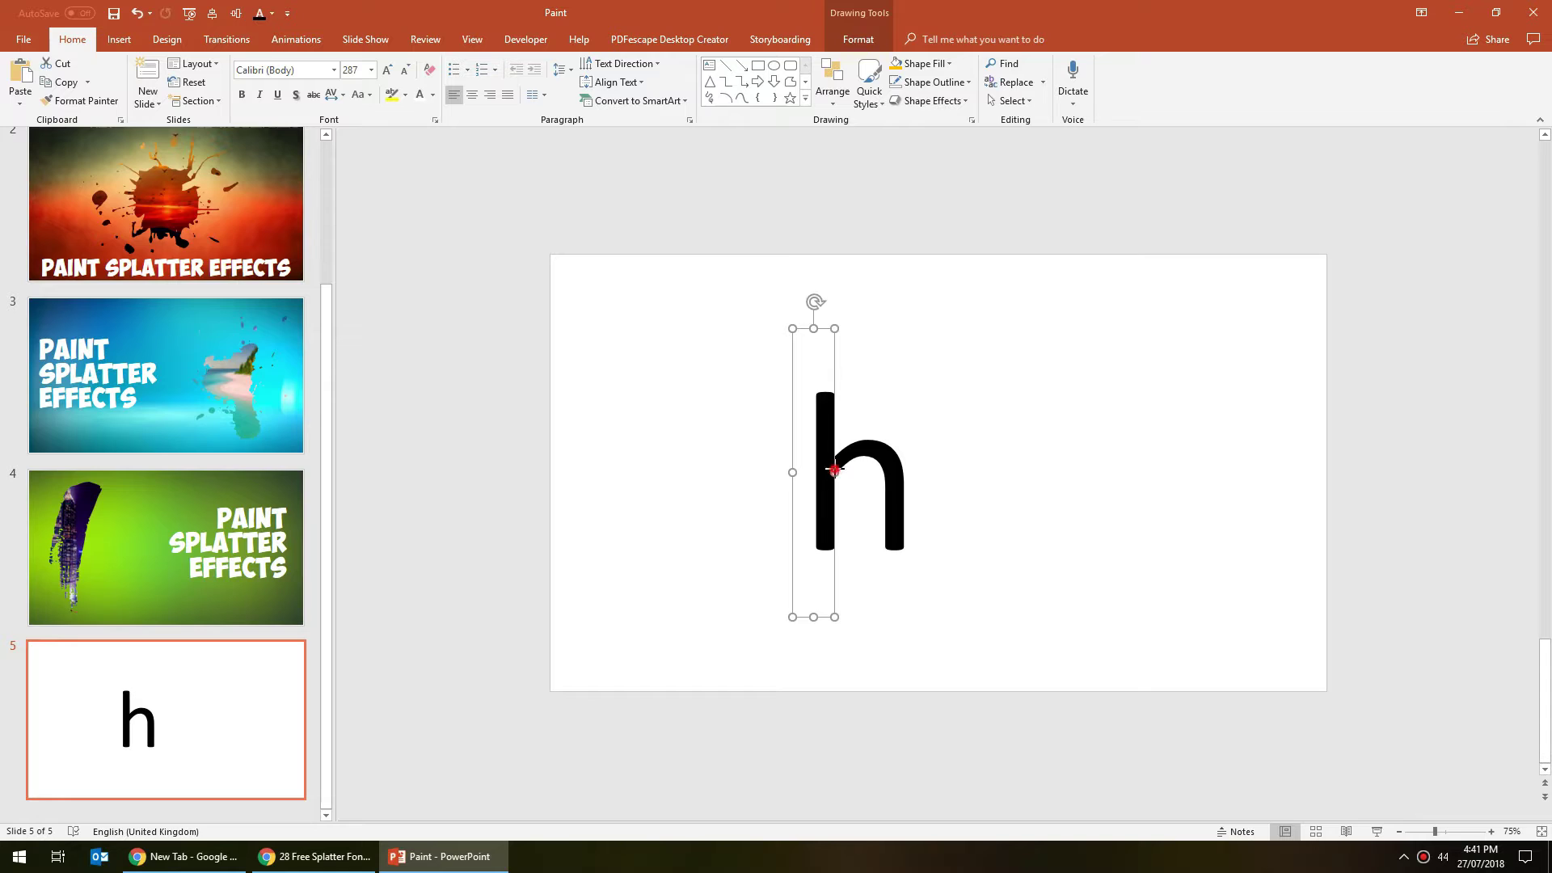
pyautogui.moveTo(834, 472); pyautogui.dragTo(970, 472)
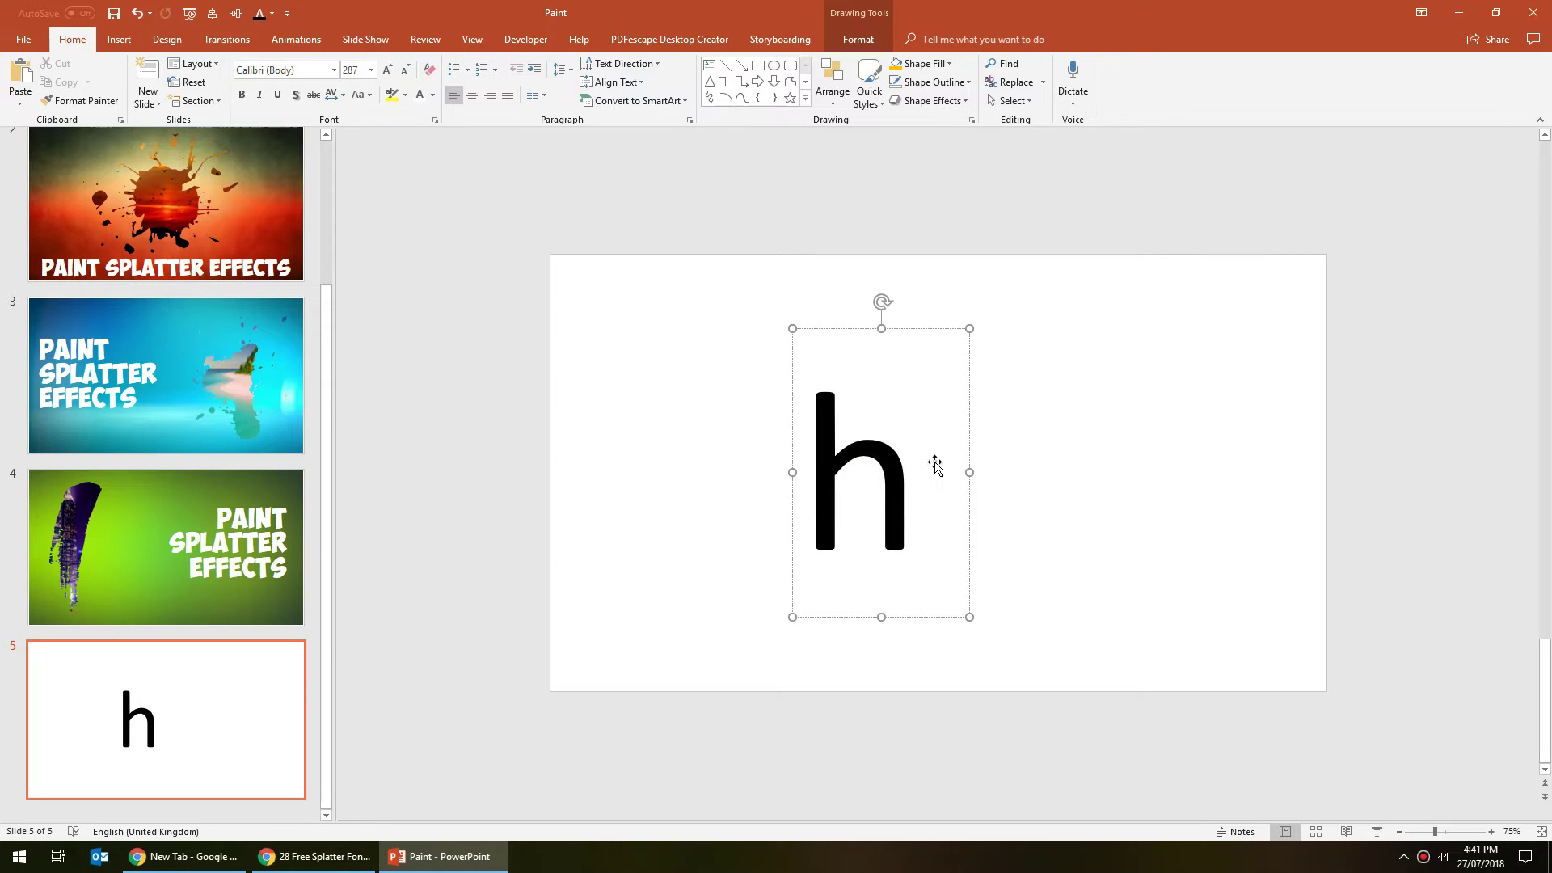
pyautogui.click(925, 329)
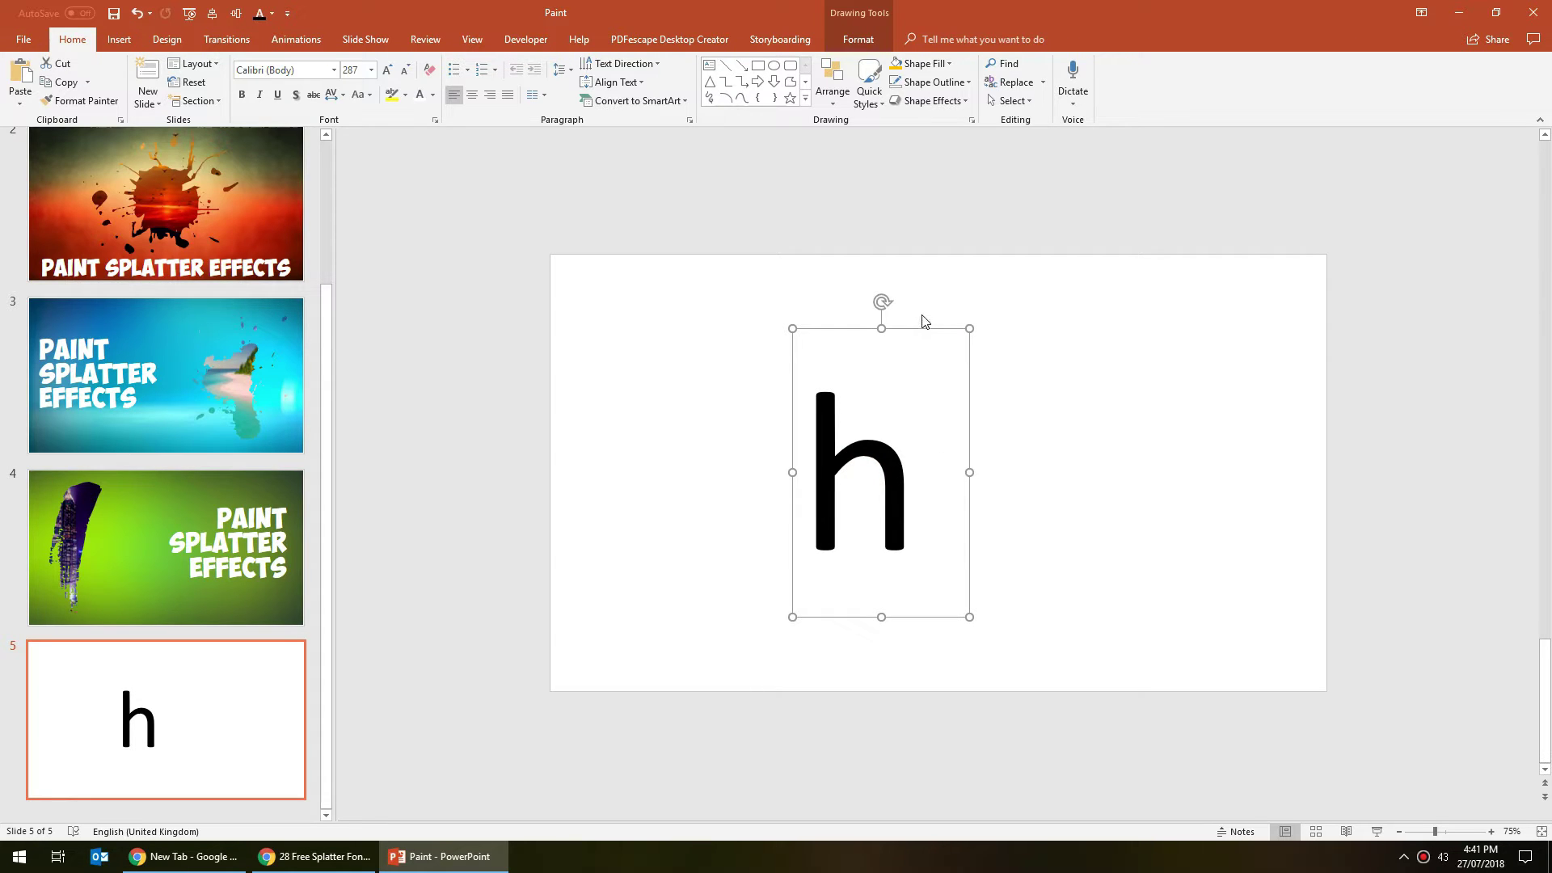
# Set the h to the WC Rhesus B Bta font, then shift its box left and widen it.
pyautogui.click(333, 71)
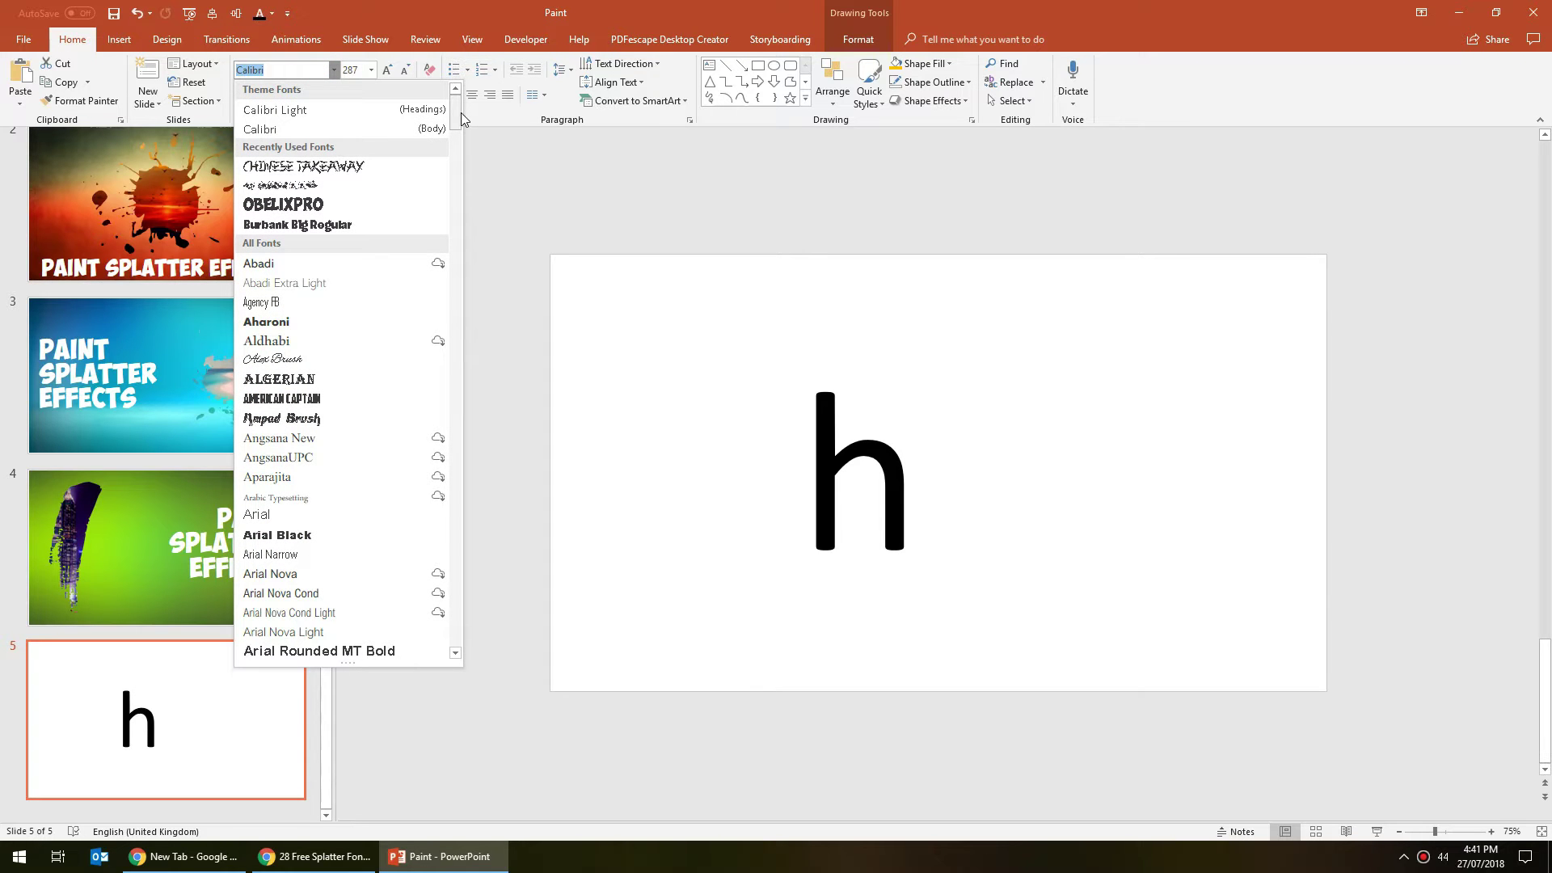
pyautogui.moveTo(457, 159); pyautogui.dragTo(462, 625)
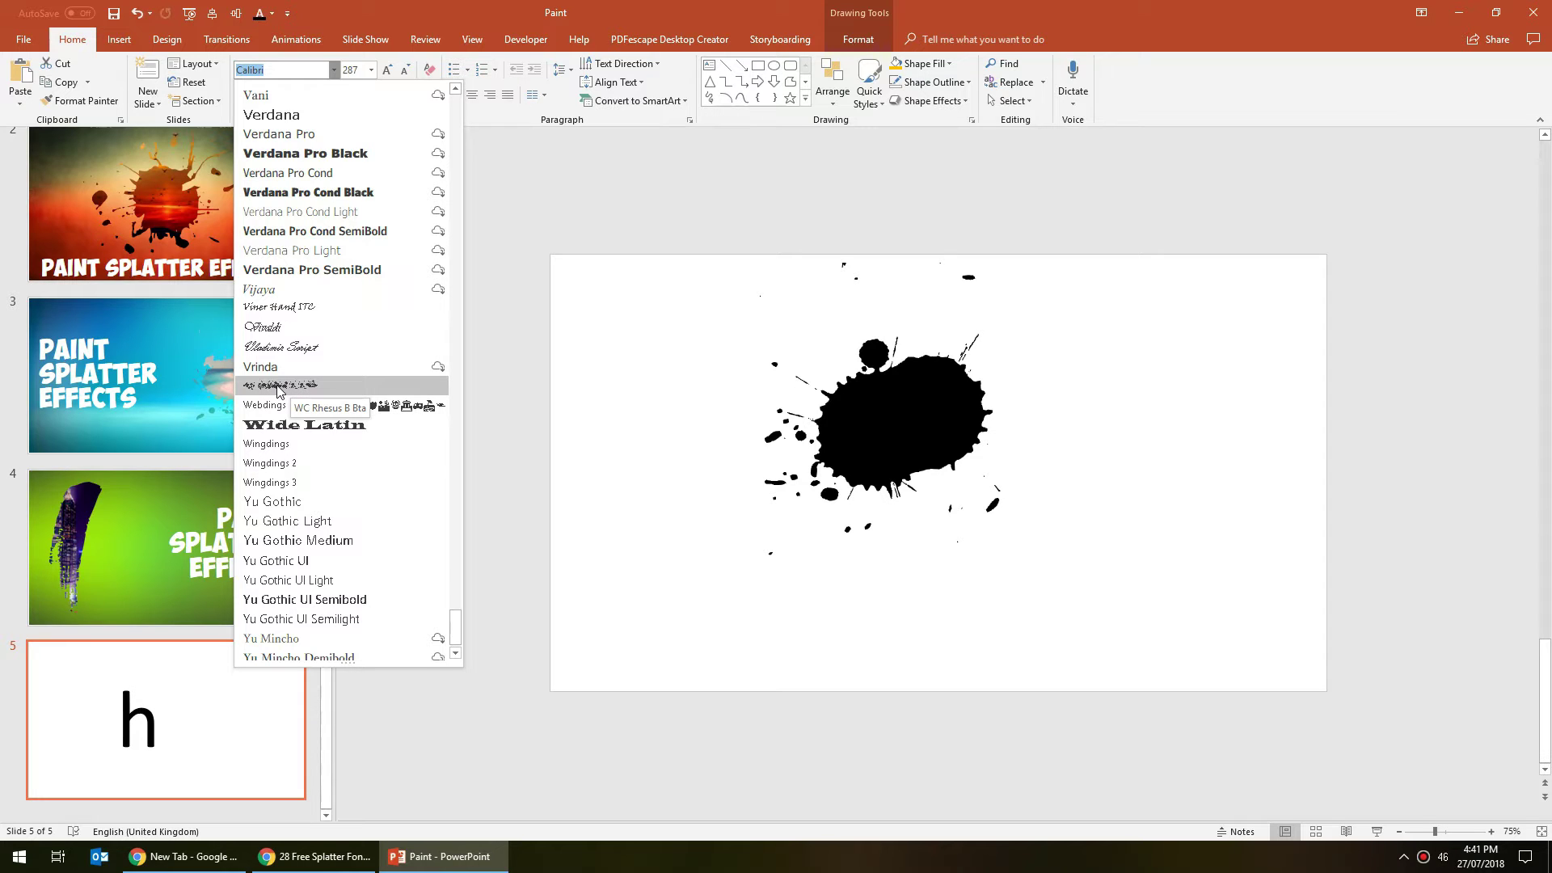
pyautogui.click(285, 387)
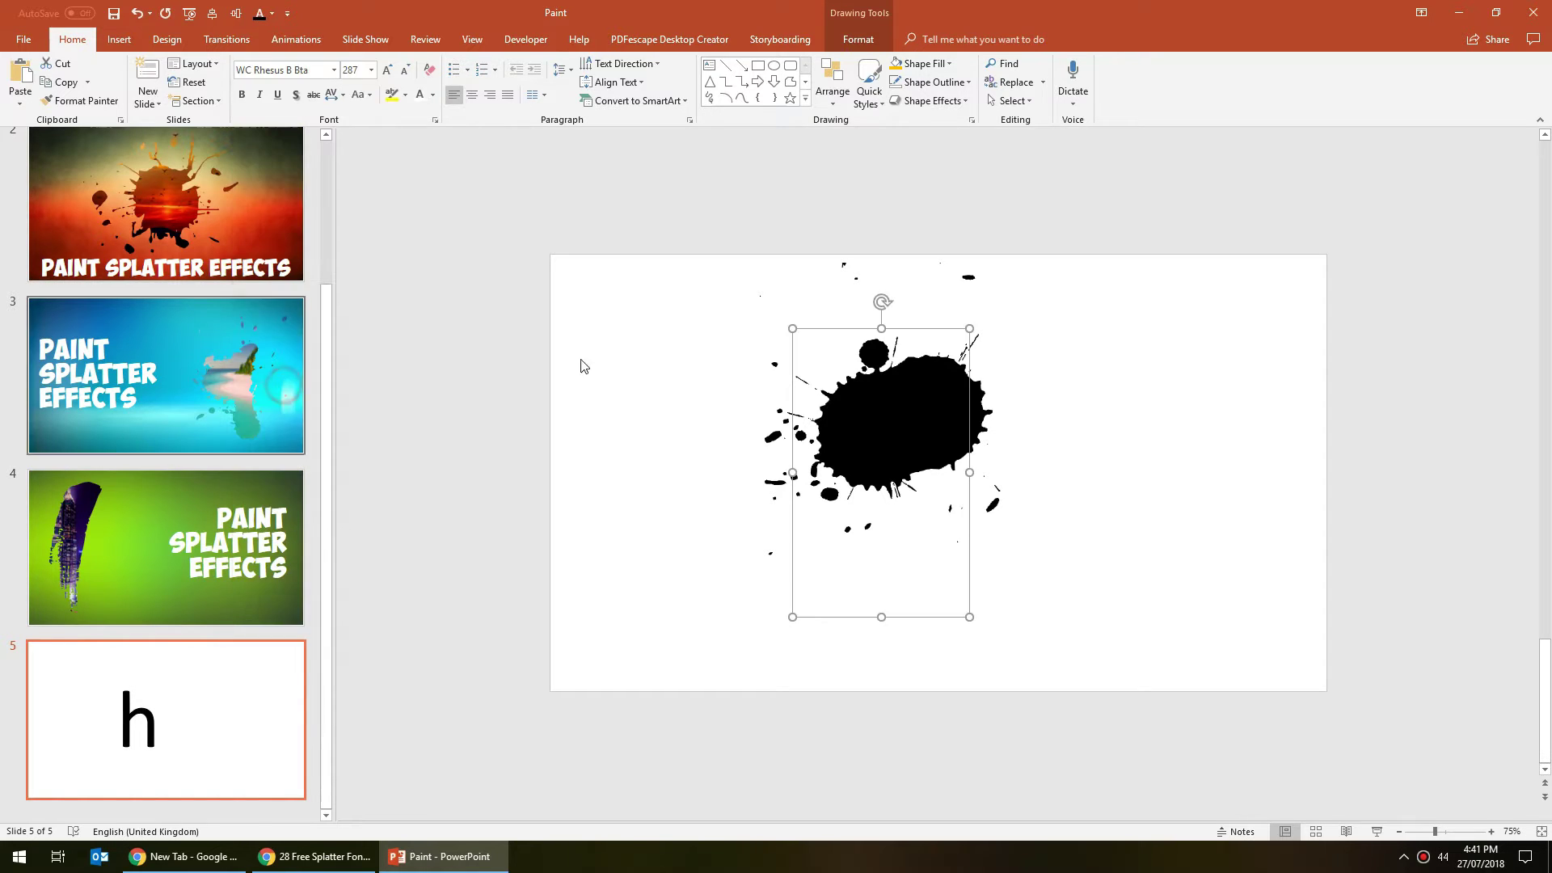
pyautogui.moveTo(927, 334); pyautogui.dragTo(796, 360)
pyautogui.moveTo(834, 501); pyautogui.dragTo(1118, 501)
pyautogui.click(865, 451)
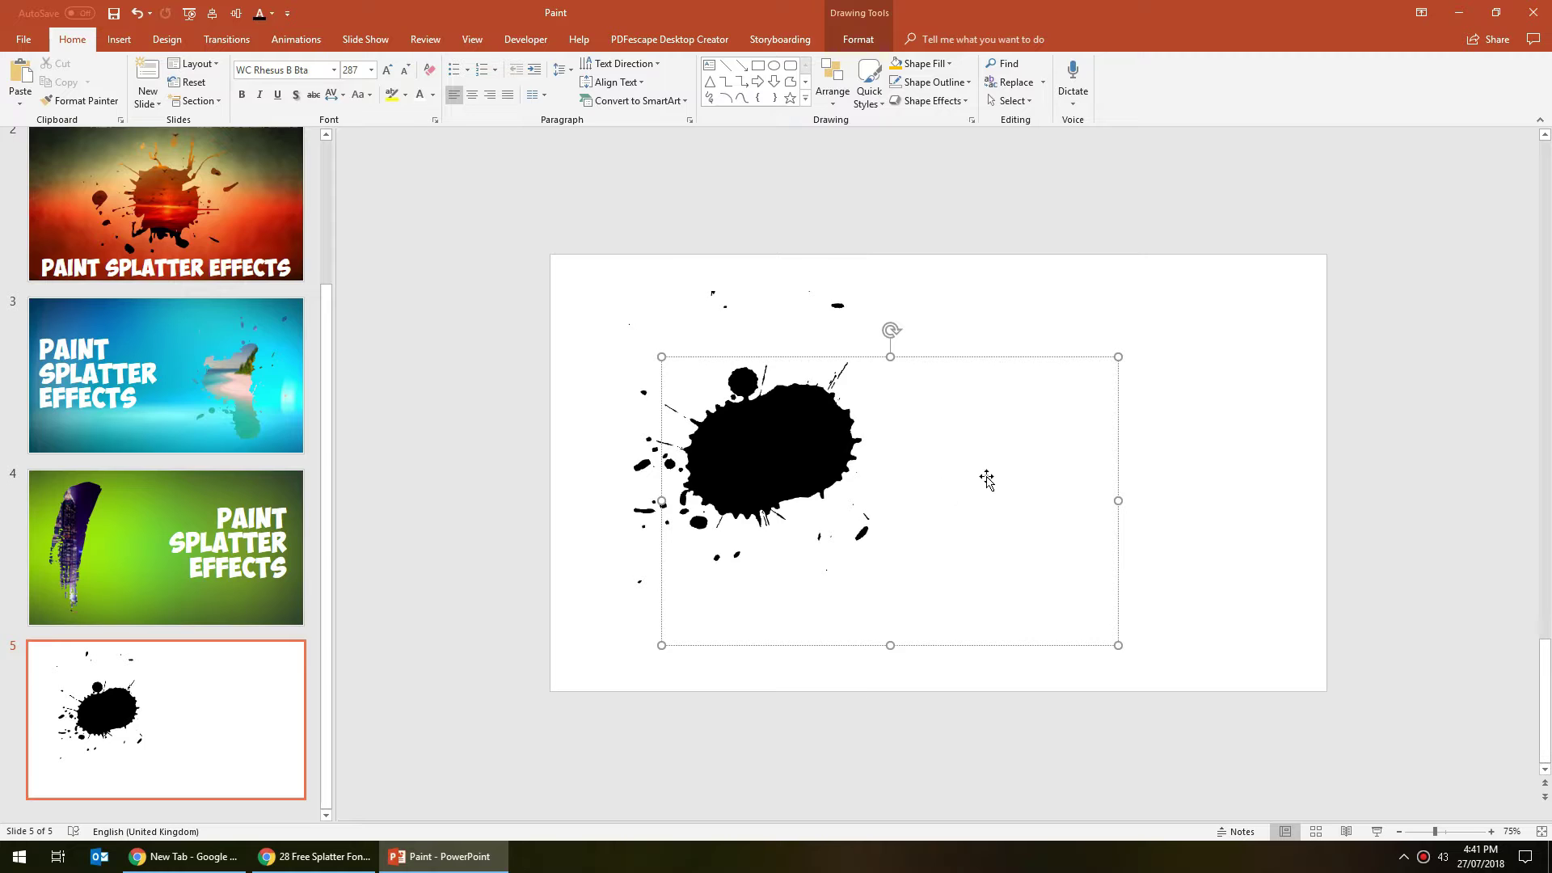
# Inspect the WC Rhesus B Bta glyphs in the Symbol dialog without inserting anything.
pyautogui.click(118, 42)
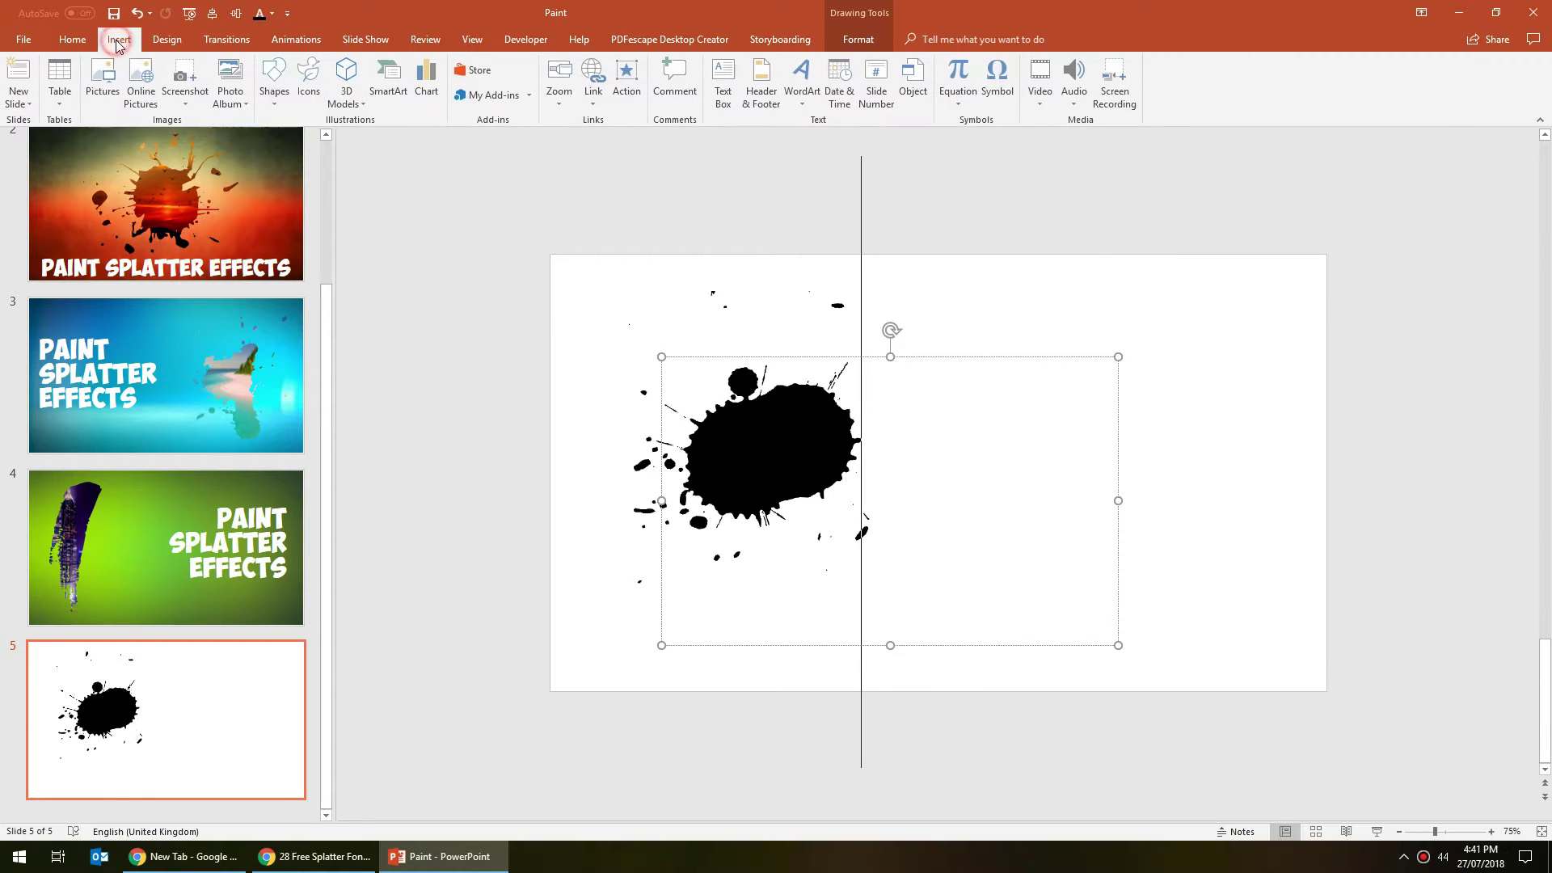
pyautogui.click(988, 81)
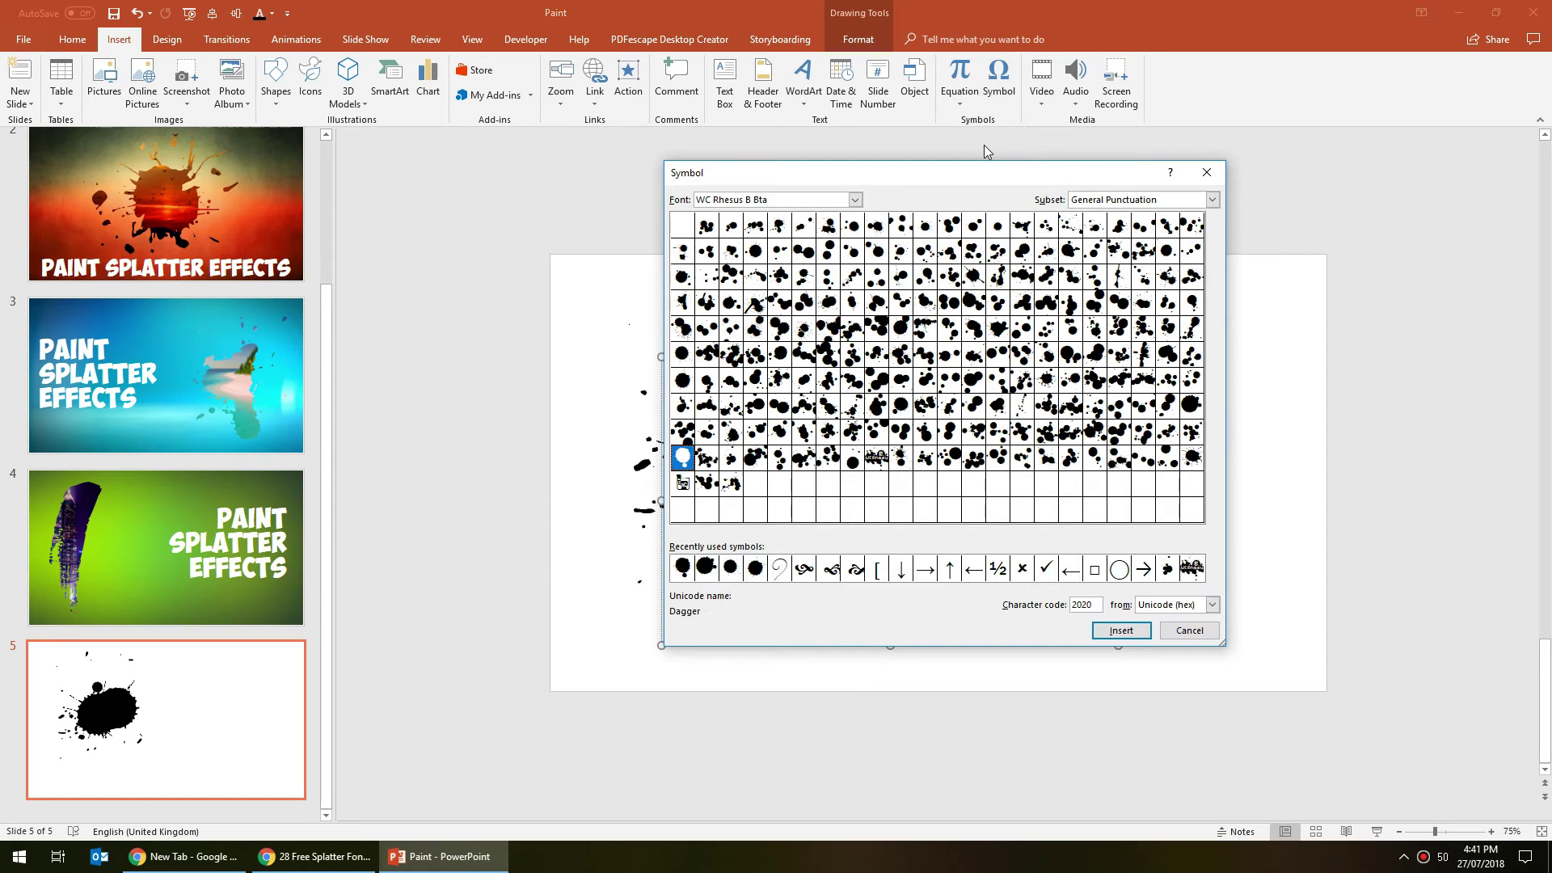
pyautogui.click(854, 199)
pyautogui.moveTo(854, 265); pyautogui.dragTo(855, 271)
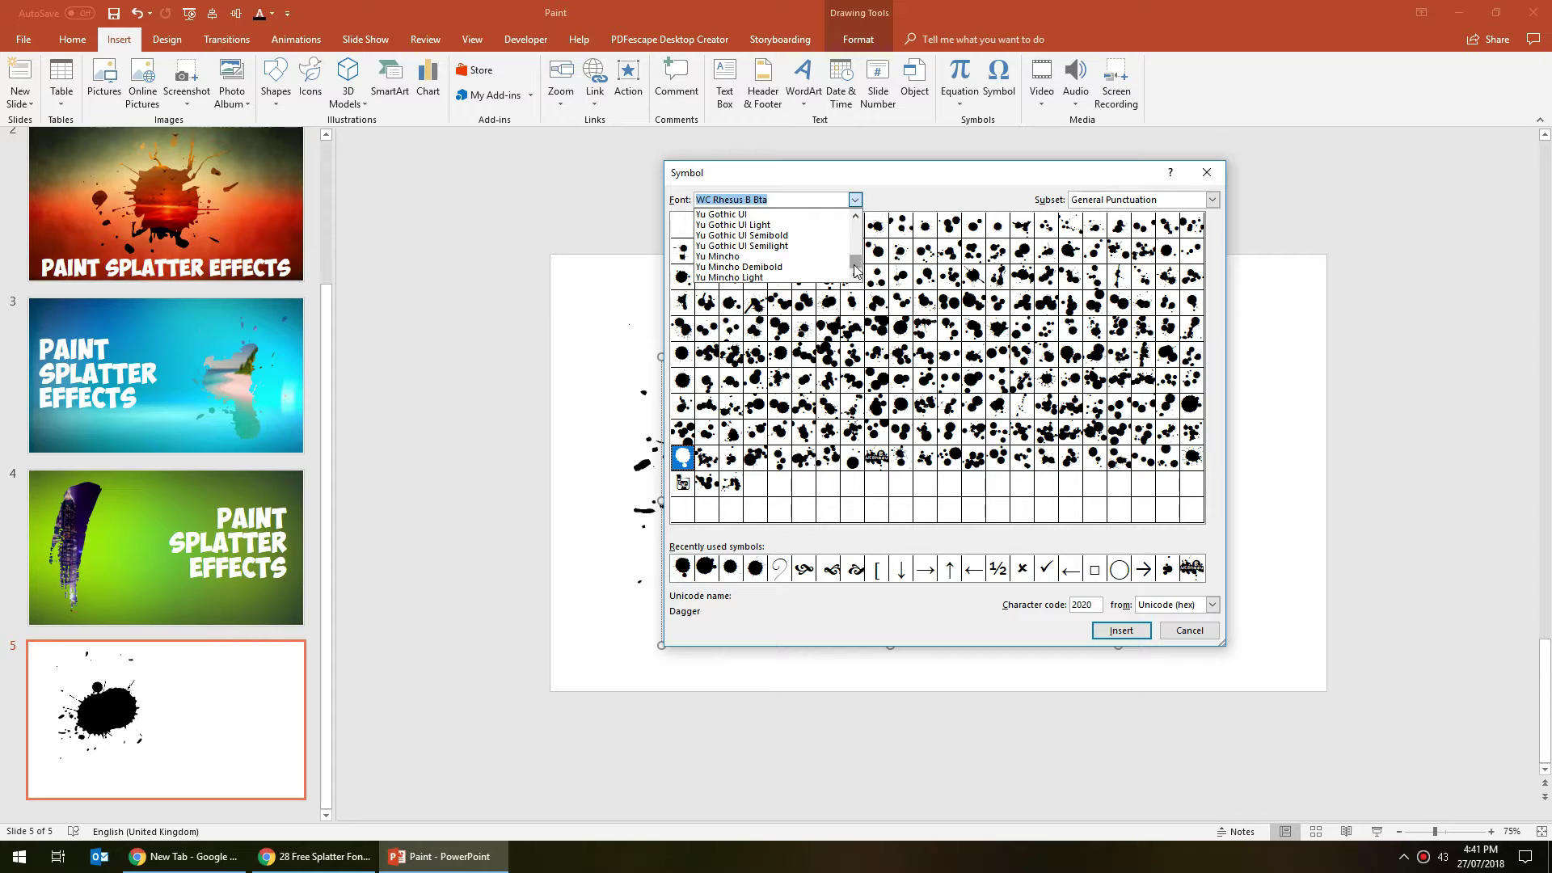
pyautogui.click(854, 200)
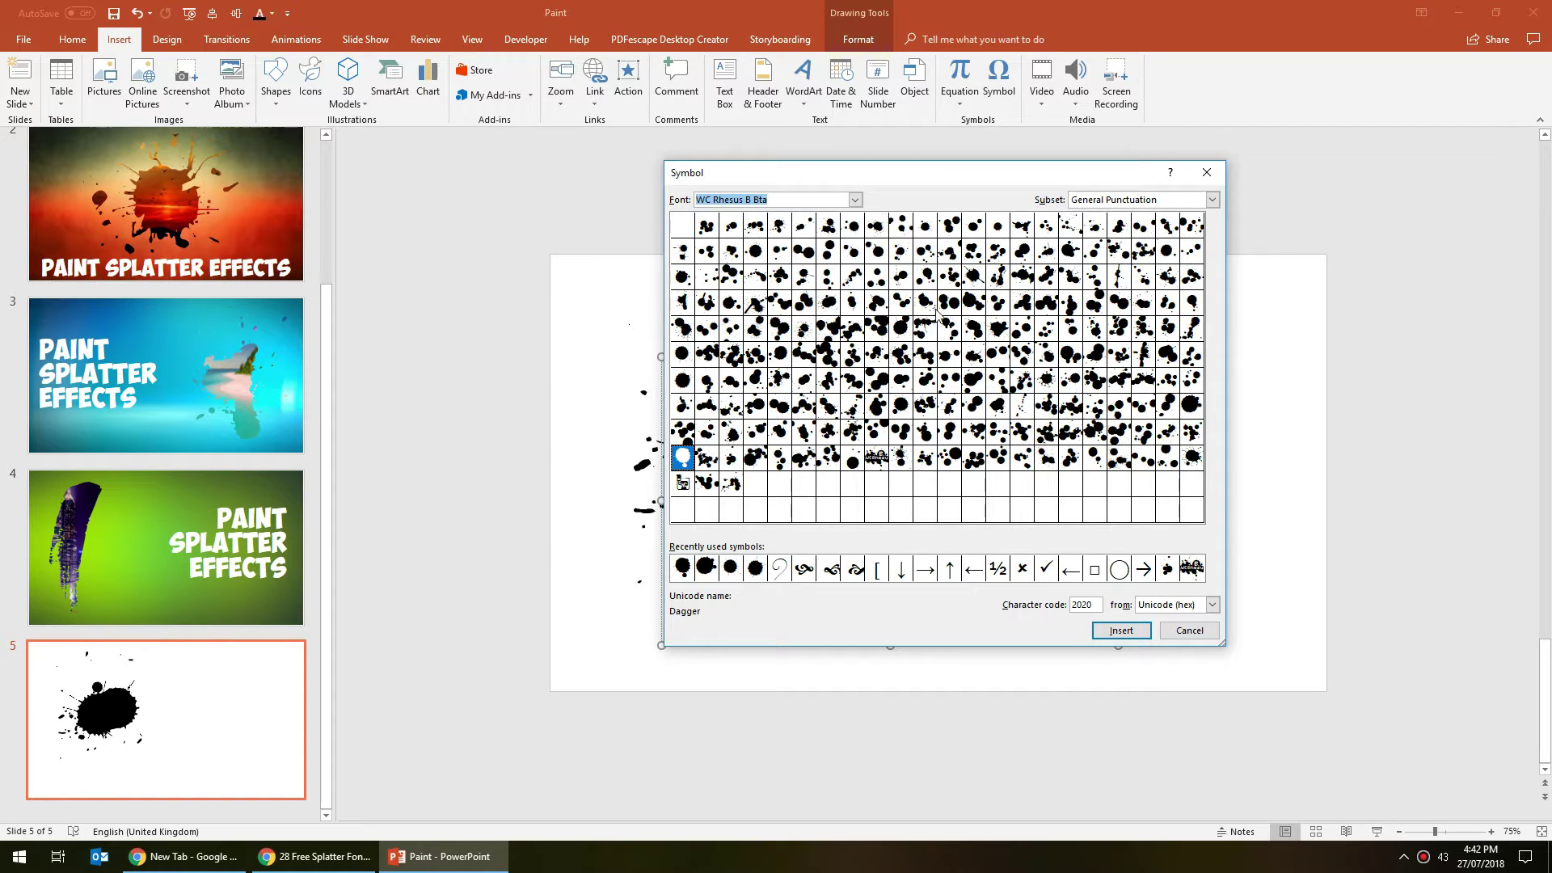
pyautogui.click(1186, 631)
# Narrow the splatter's text box and move it right toward the slide centre.
pyautogui.moveTo(1115, 503); pyautogui.dragTo(892, 513)
pyautogui.moveTo(846, 356); pyautogui.dragTo(890, 368)
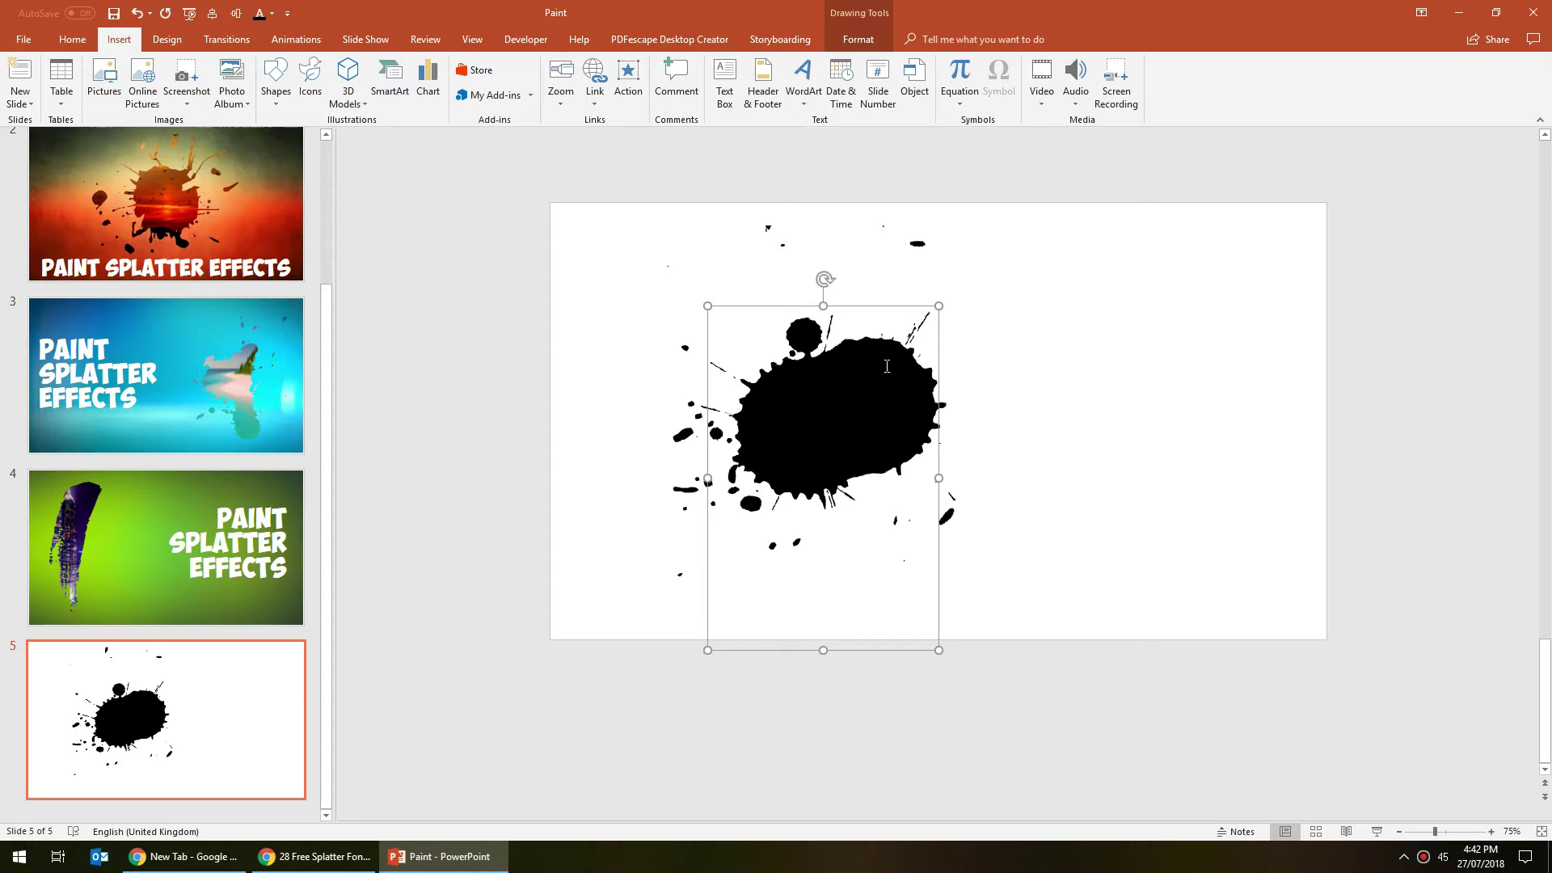
pyautogui.moveTo(851, 304); pyautogui.dragTo(976, 325)
pyautogui.click(1146, 356)
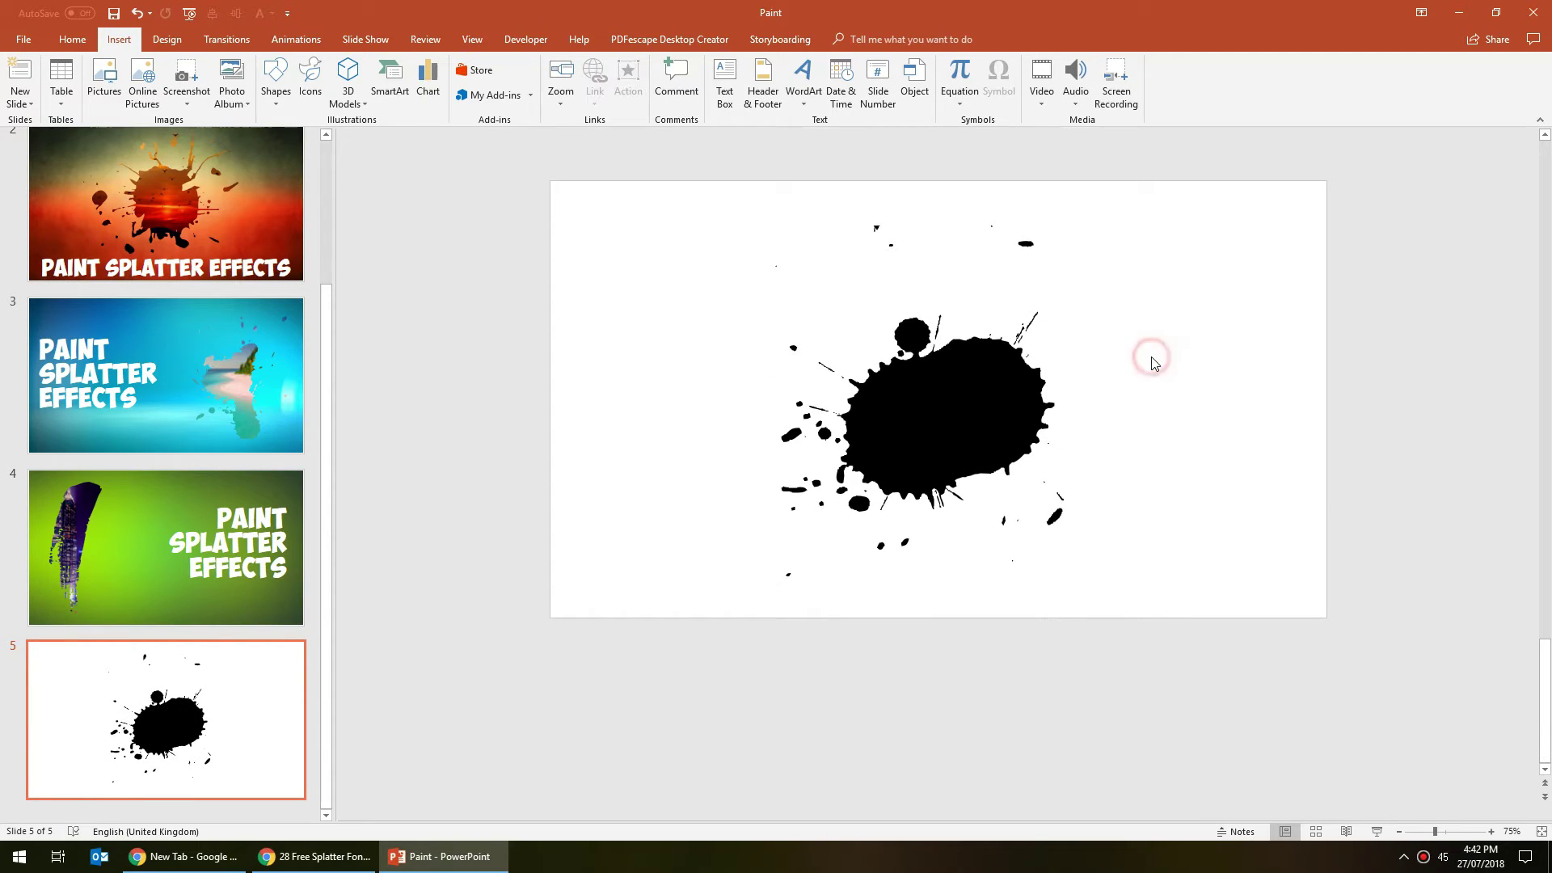
# Draw a 16.56 × 14.74 cm blue rectangle over the splatter and bring up its options.
pyautogui.keyDown('ctrl'); pyautogui.scroll(3, 1167, 370); pyautogui.keyUp('ctrl')
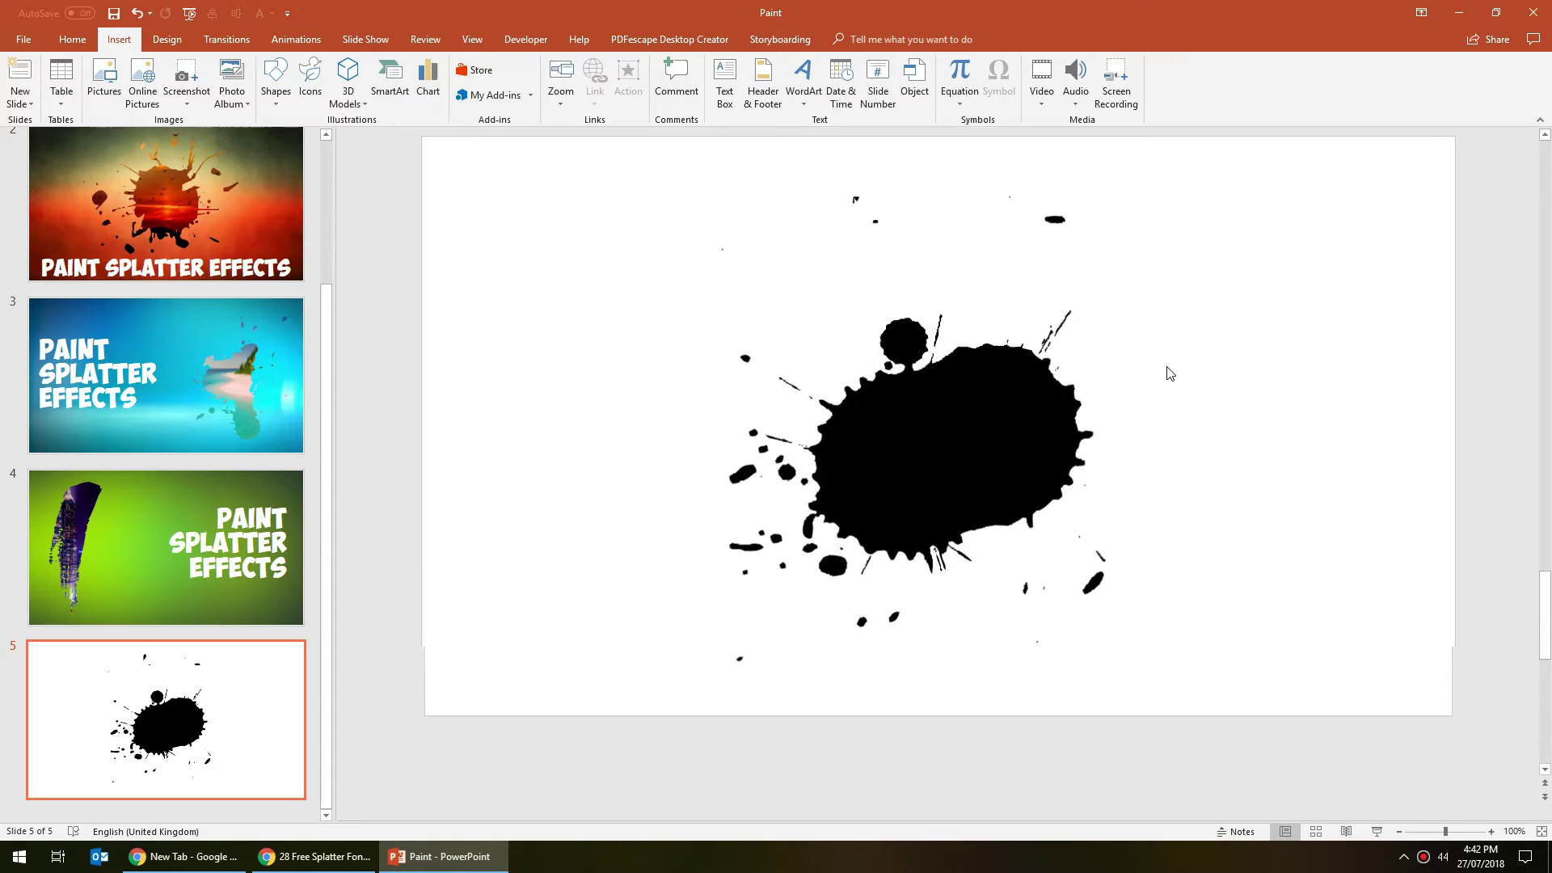
pyautogui.scroll(-1, 1071, 304)
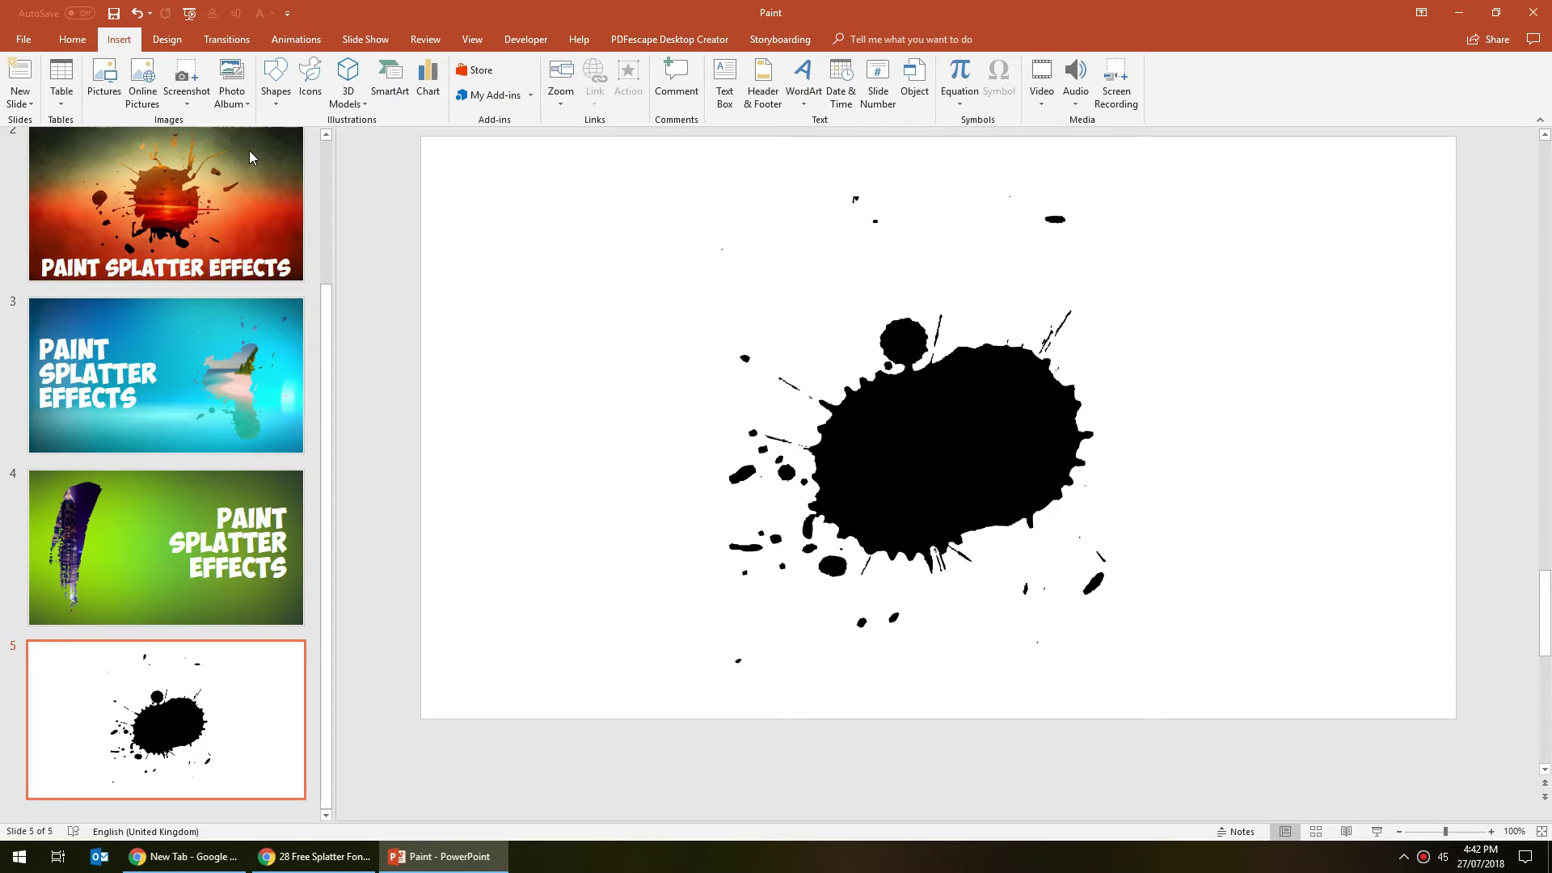
pyautogui.click(275, 80)
pyautogui.click(314, 143)
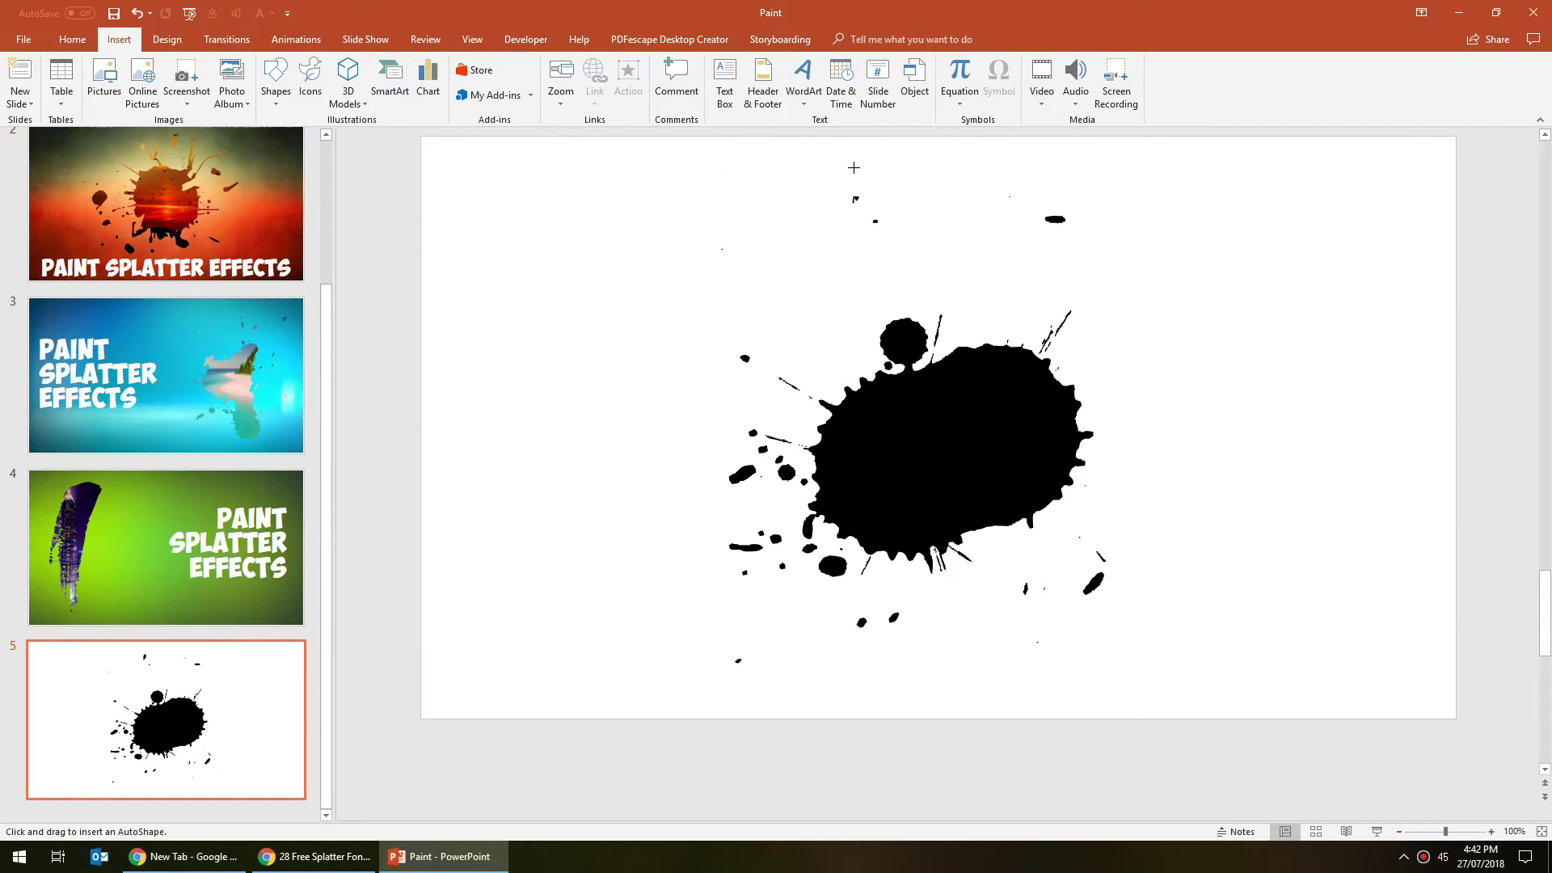
pyautogui.moveTo(692, 175); pyautogui.dragTo(1143, 681)
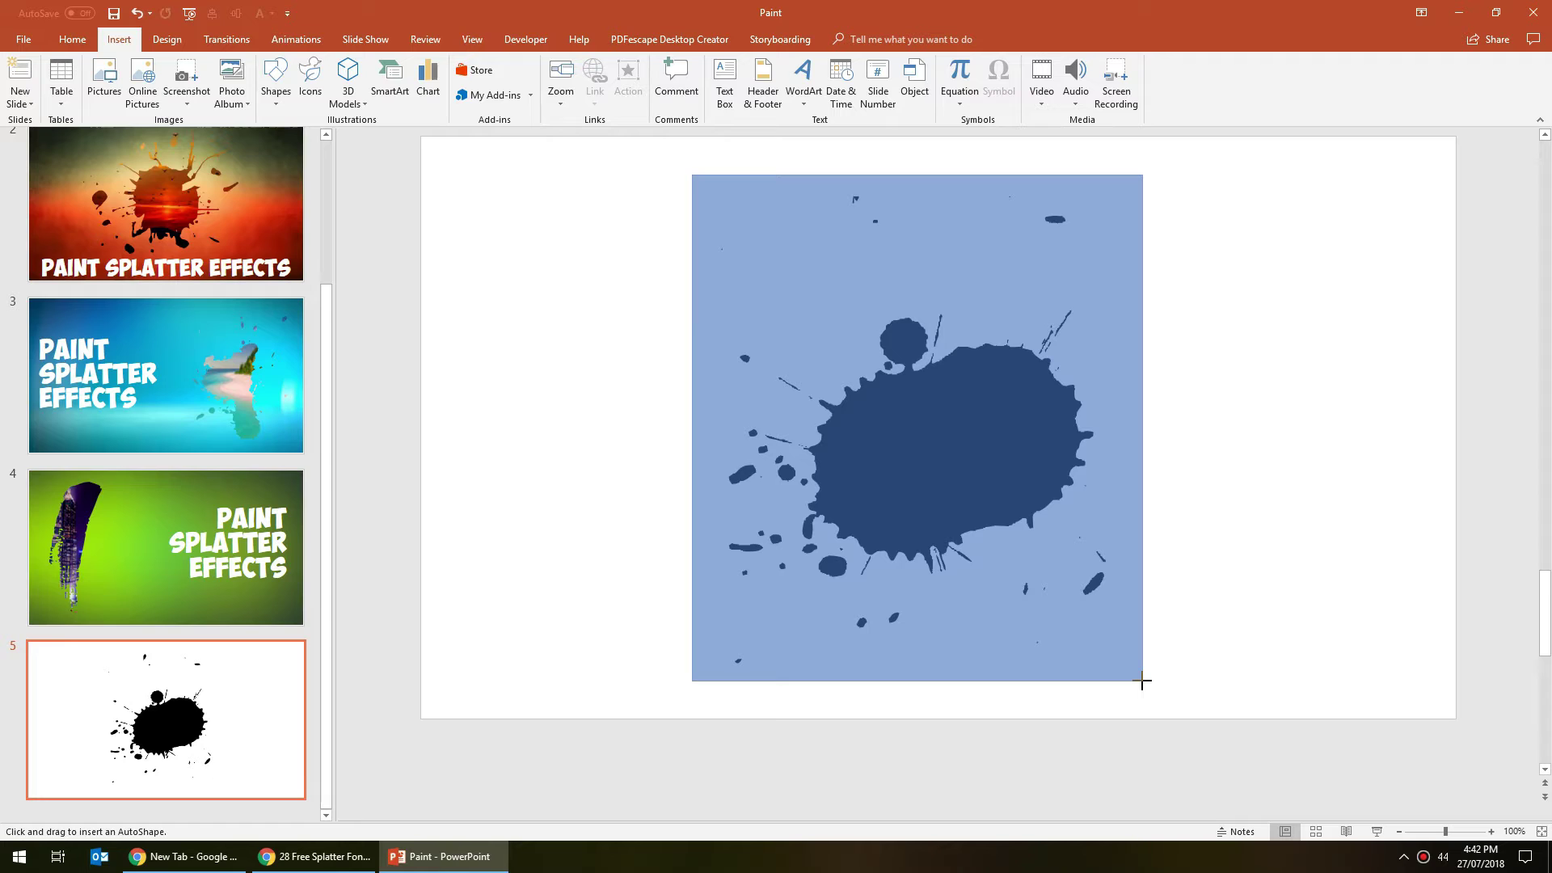
pyautogui.moveTo(1143, 687); pyautogui.dragTo(1143, 685)
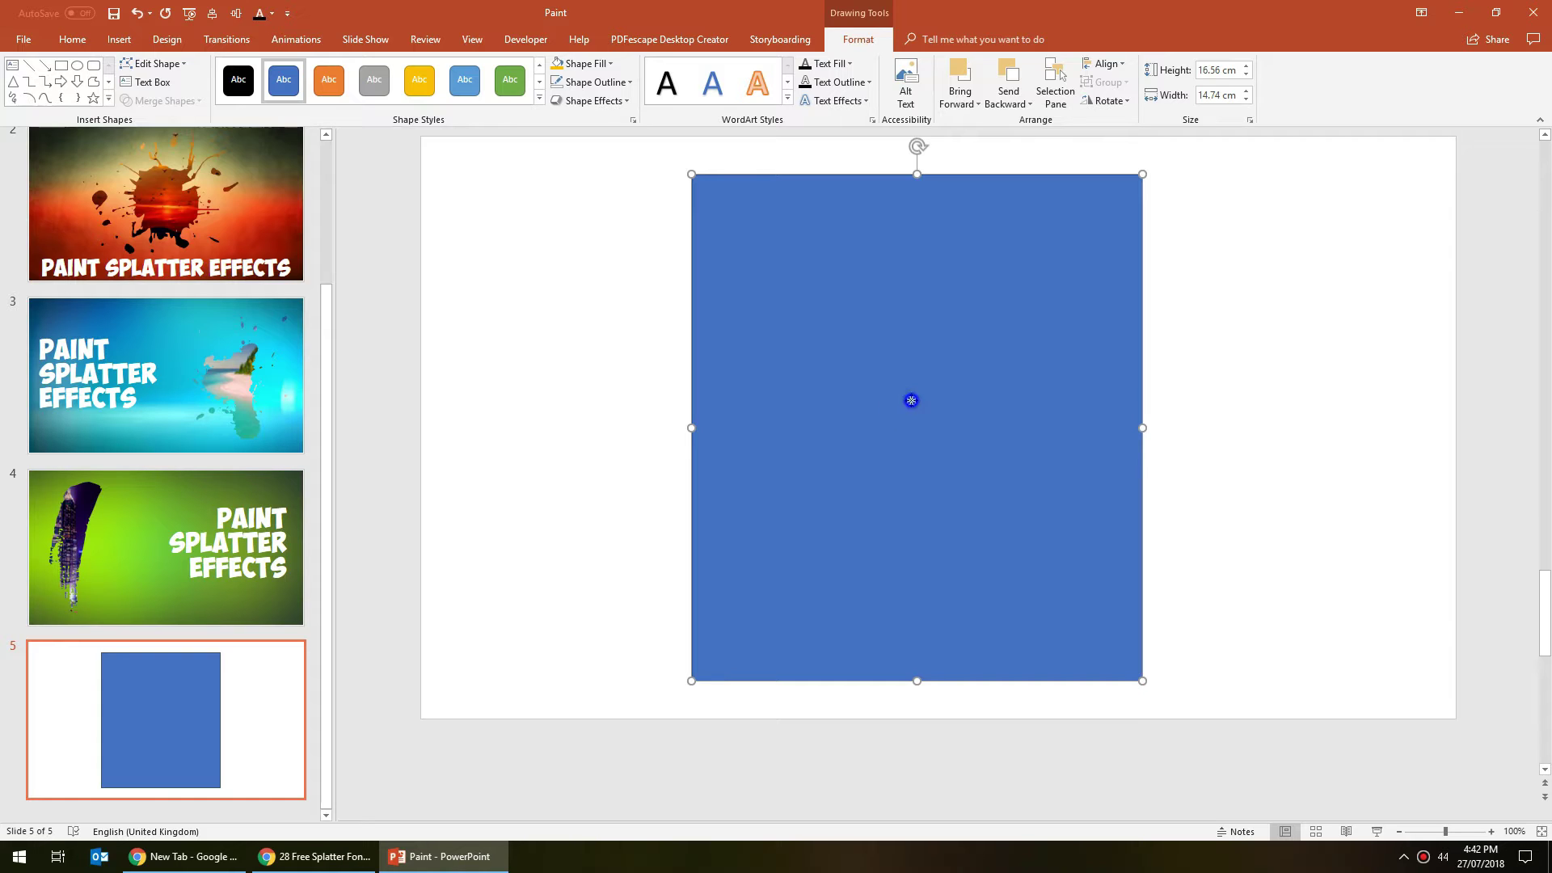
pyautogui.rightClick(911, 402)
pyautogui.rightClick(968, 370)
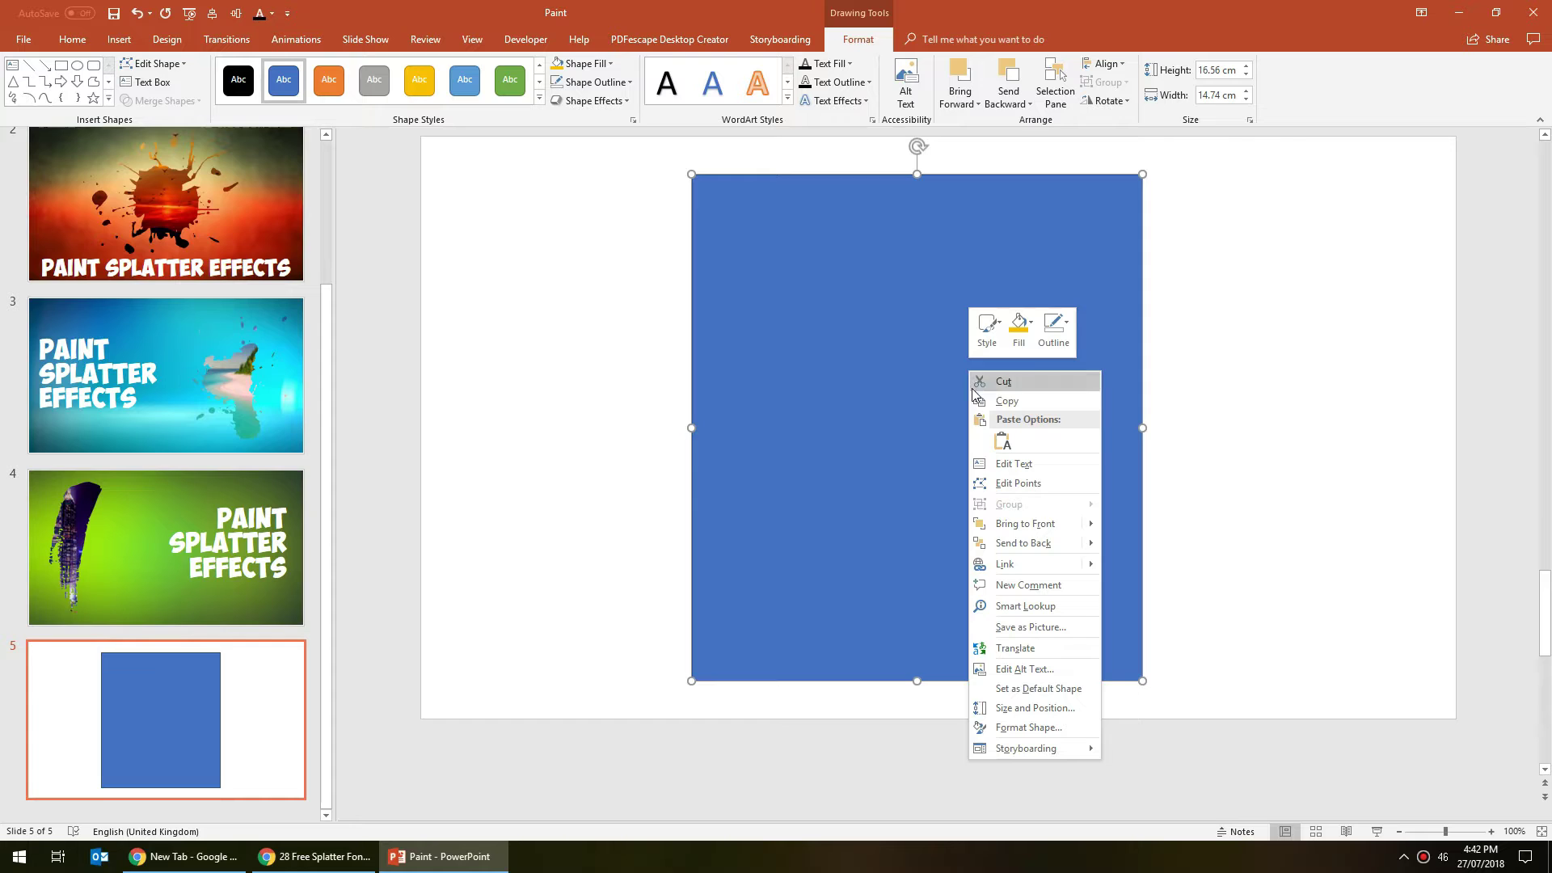